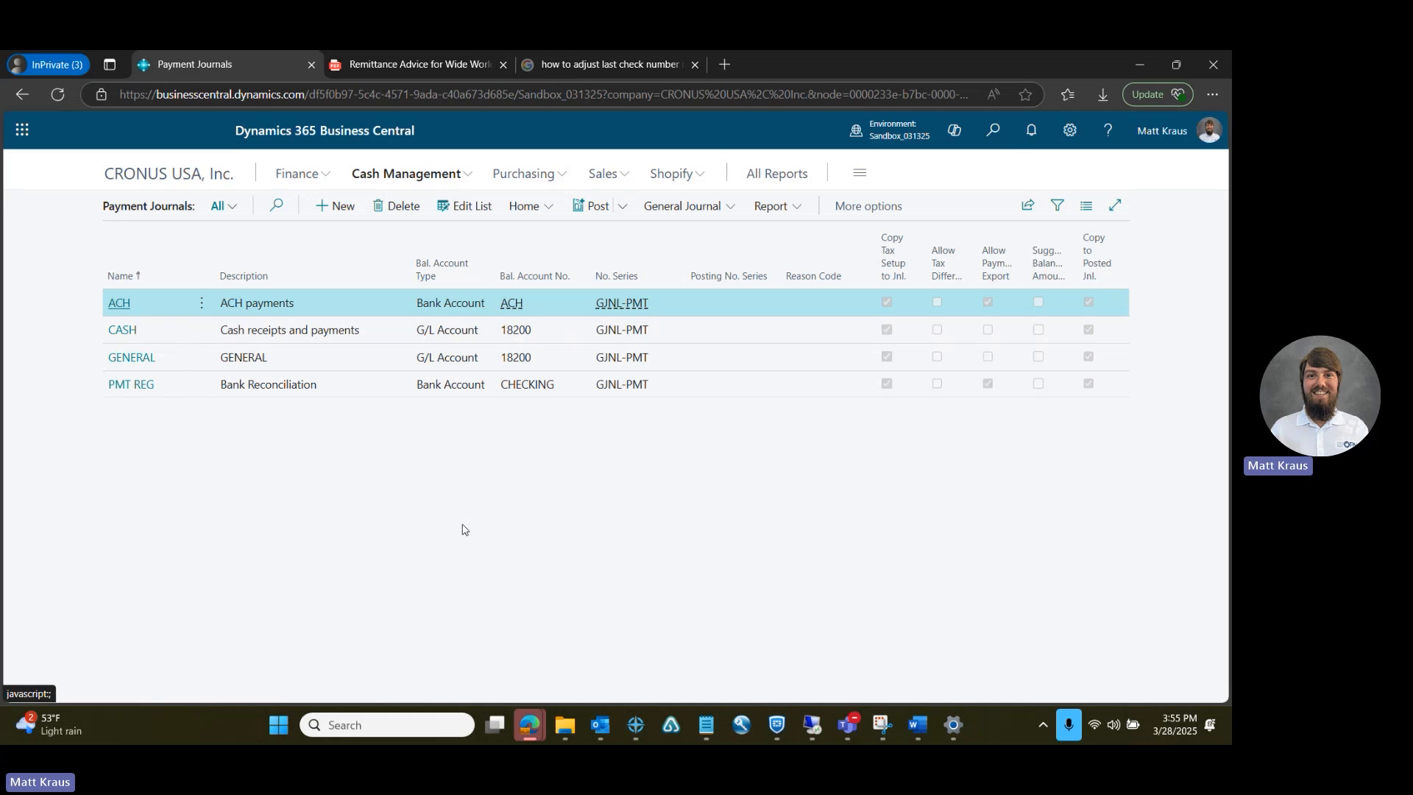
Step: Open the payment journal batches for editing and check the ACH batch's bank account and Allow Payment Export settings
{"action": "left_click", "coordinate": [351, 214]}
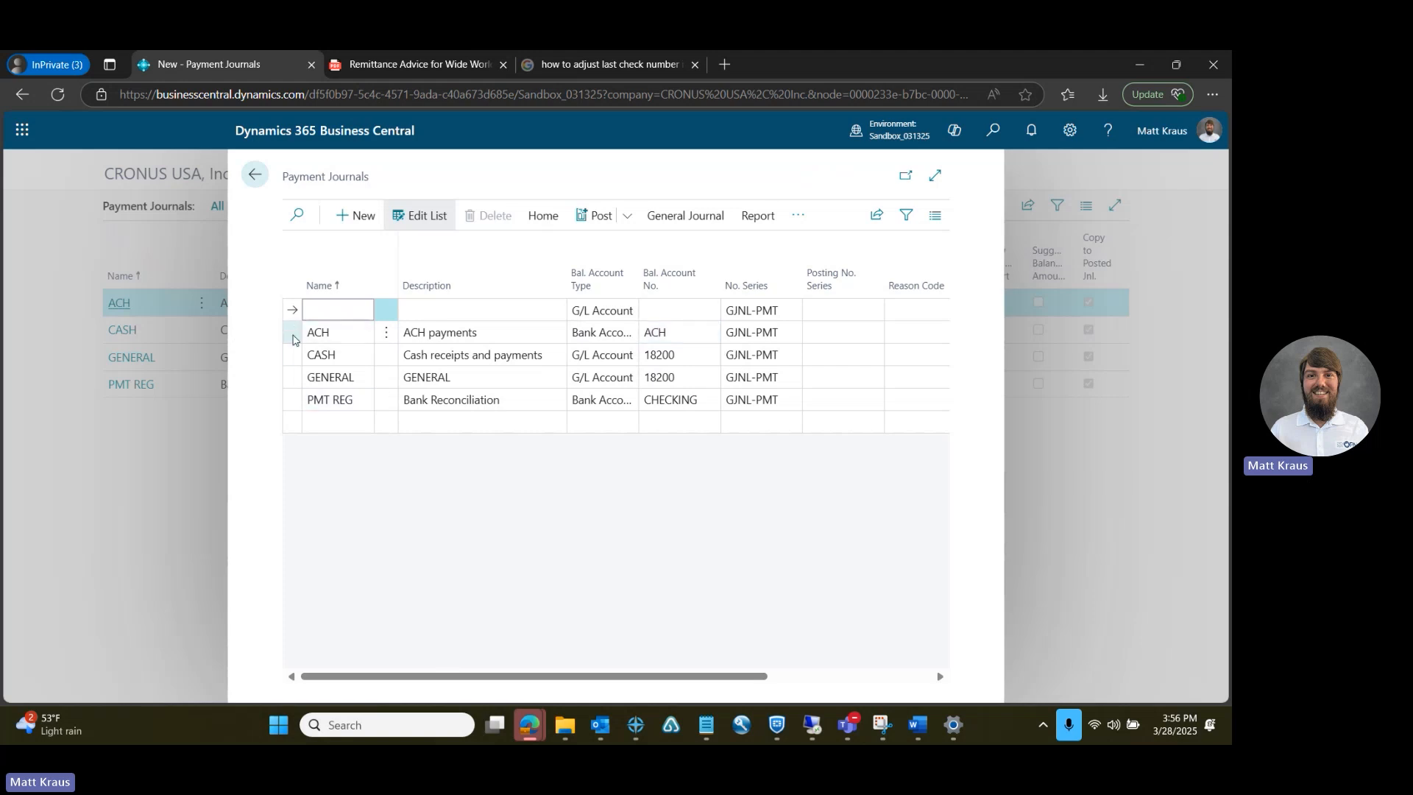
{"action": "left_click", "coordinate": [293, 329]}
{"action": "left_click_drag", "start_coordinate": [542, 677], "coordinate": [784, 682]}
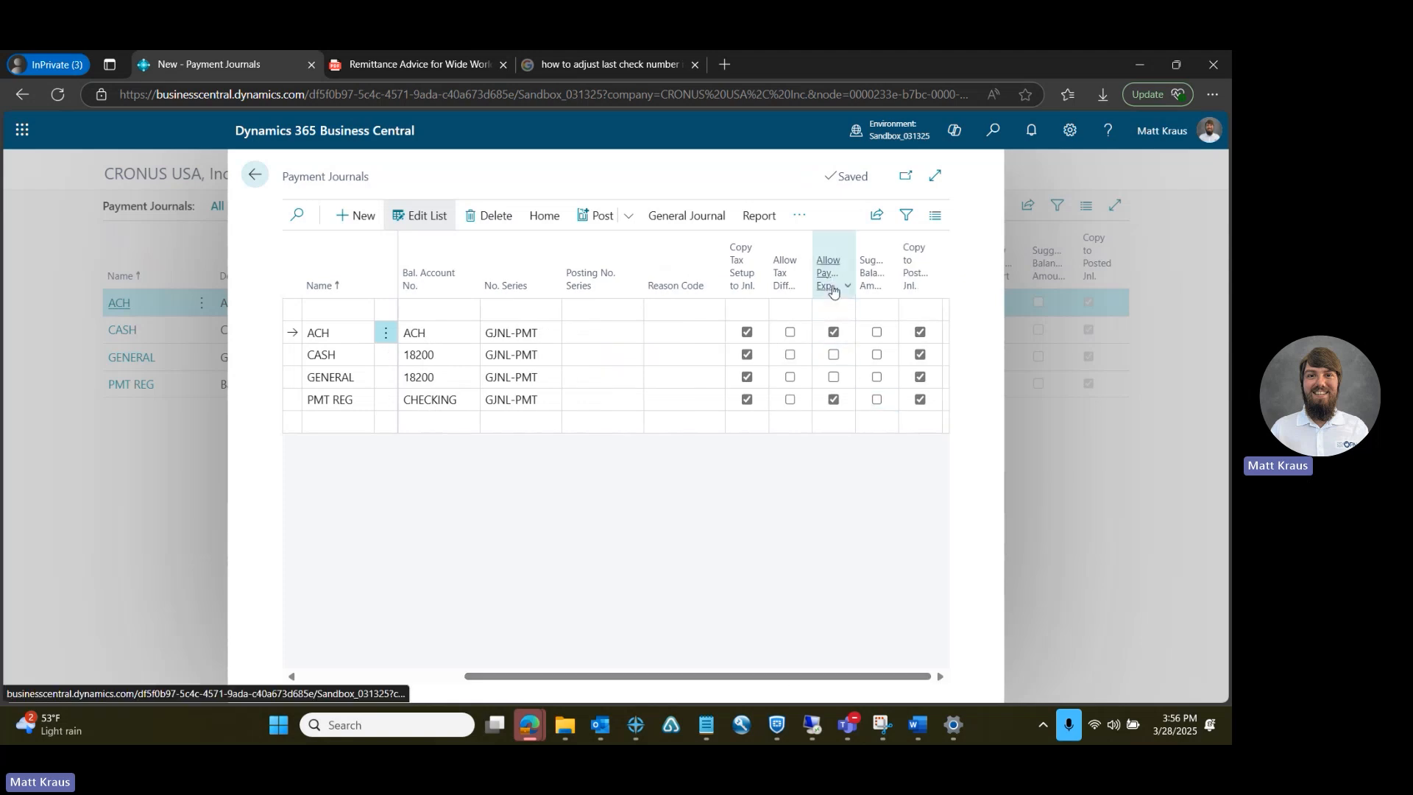
{"action": "mouse_move", "coordinate": [833, 289]}
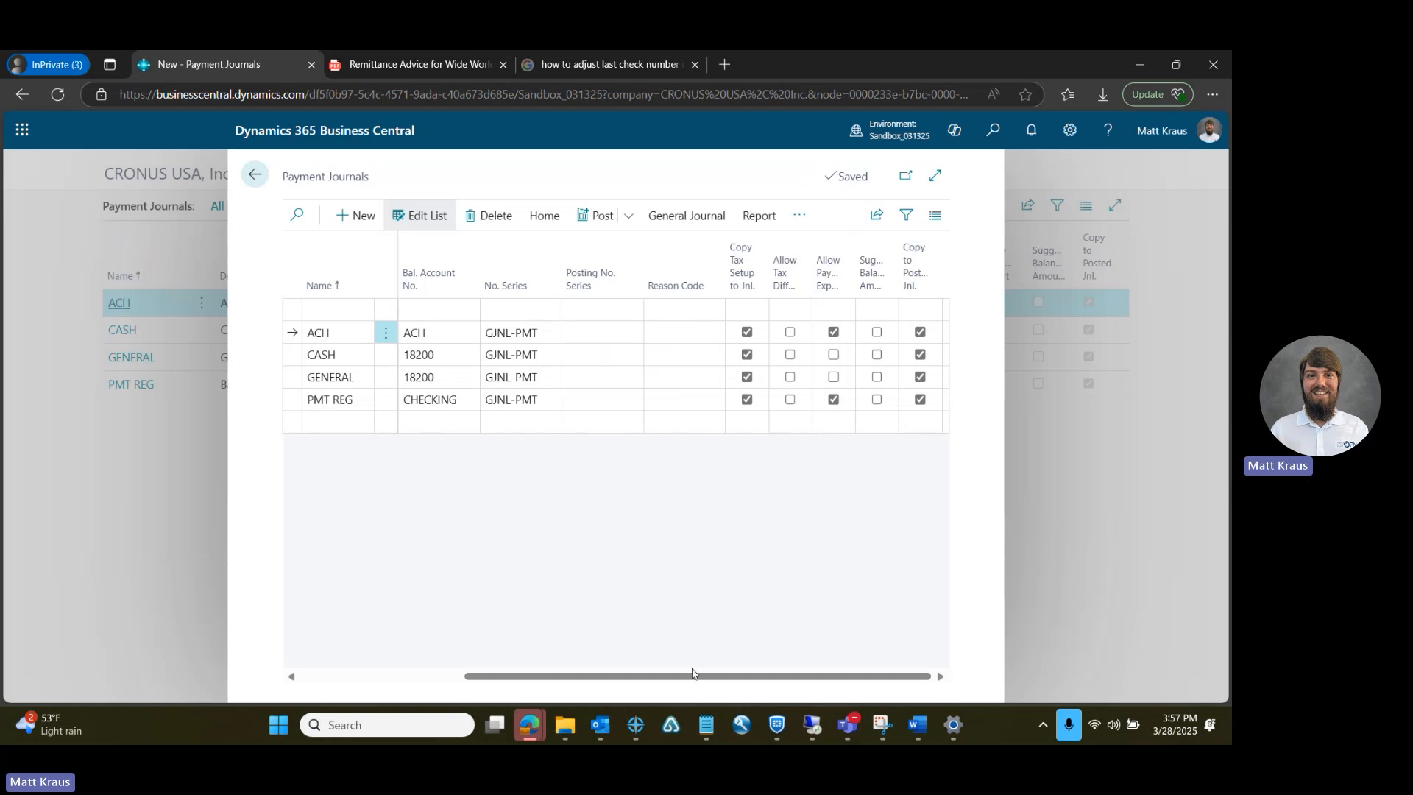
{"action": "left_click_drag", "start_coordinate": [680, 675], "coordinate": [360, 659]}
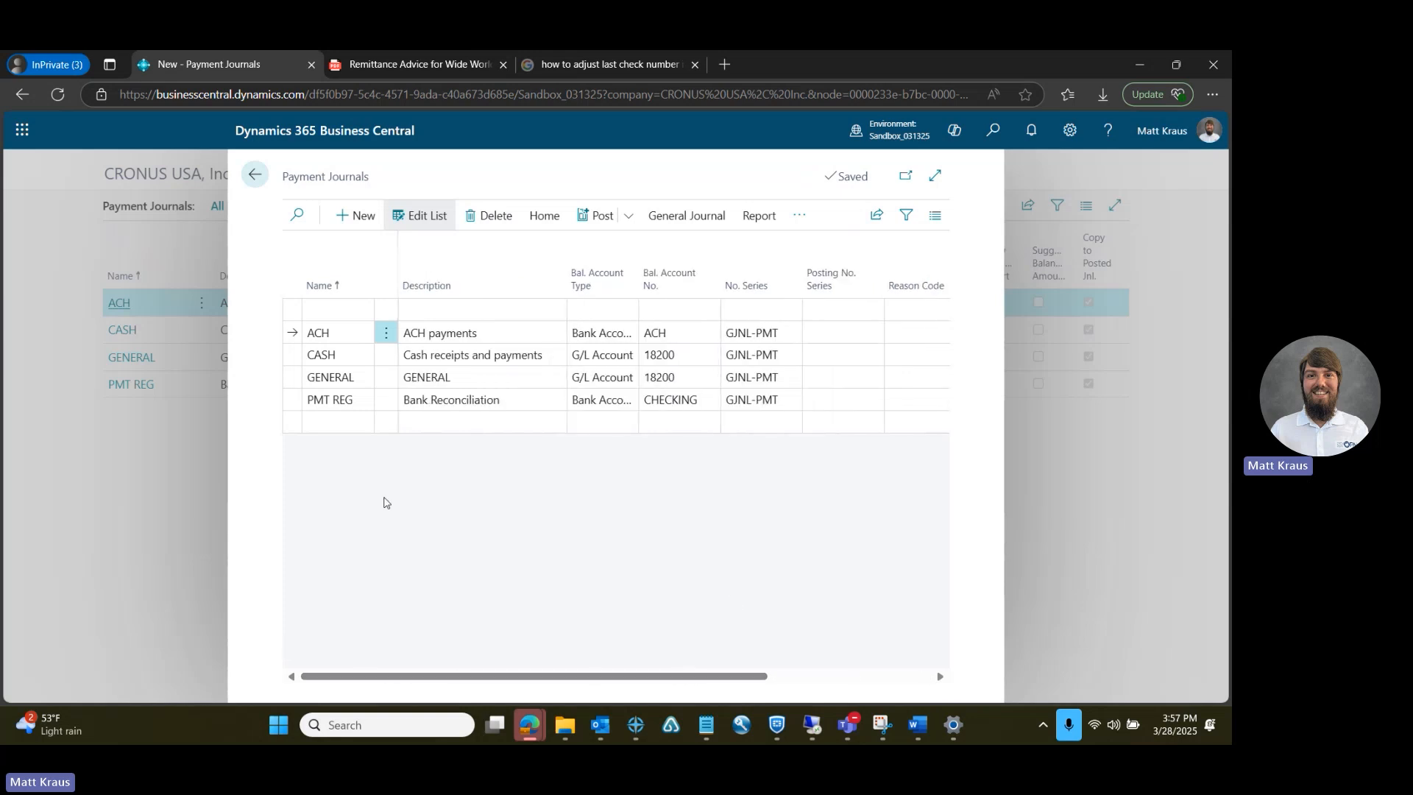
{"action": "left_click", "coordinate": [255, 174]}
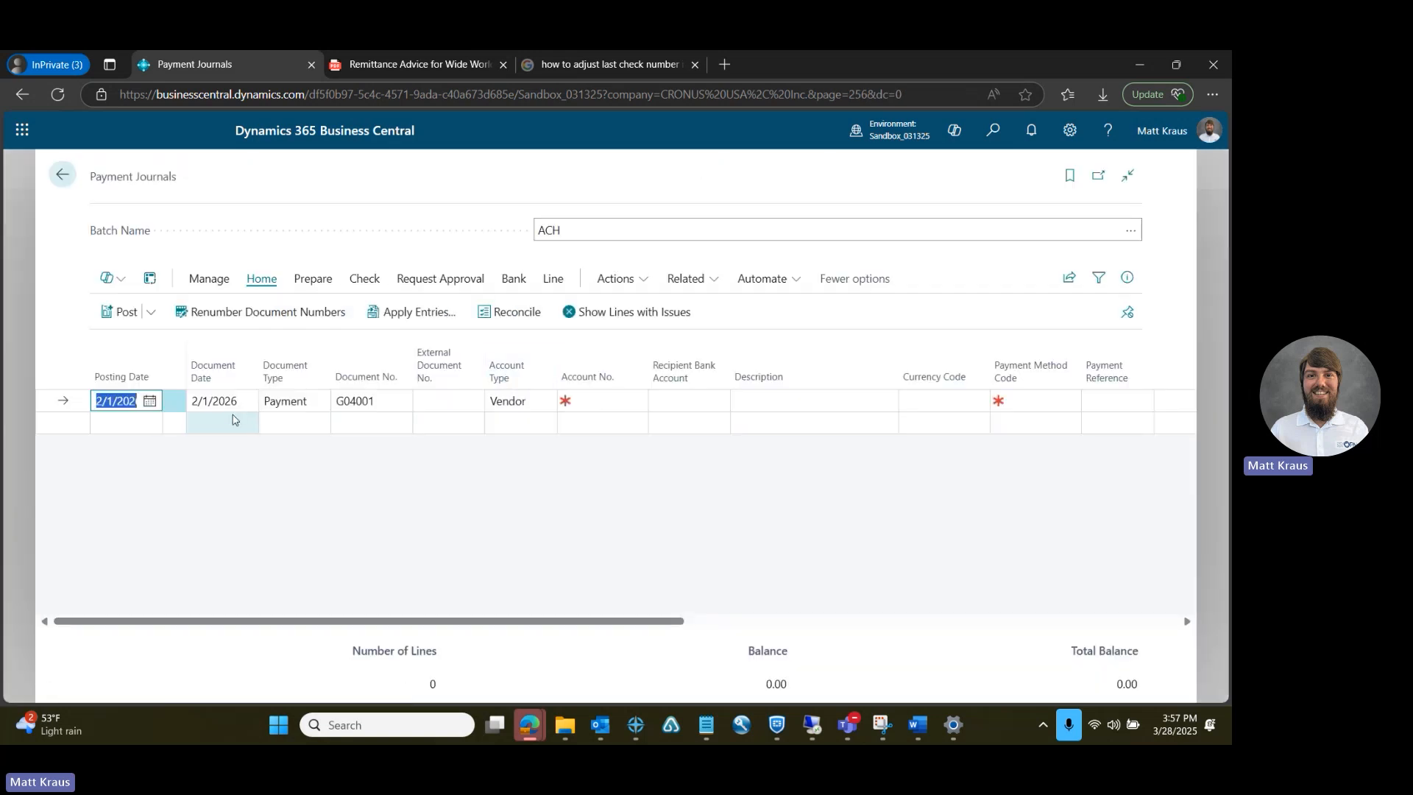
Step: In the ACH batch's payment line, set the posting date to 2/28/2026 and choose vendor Wide World Importers as the account
{"action": "left_click", "coordinate": [150, 403]}
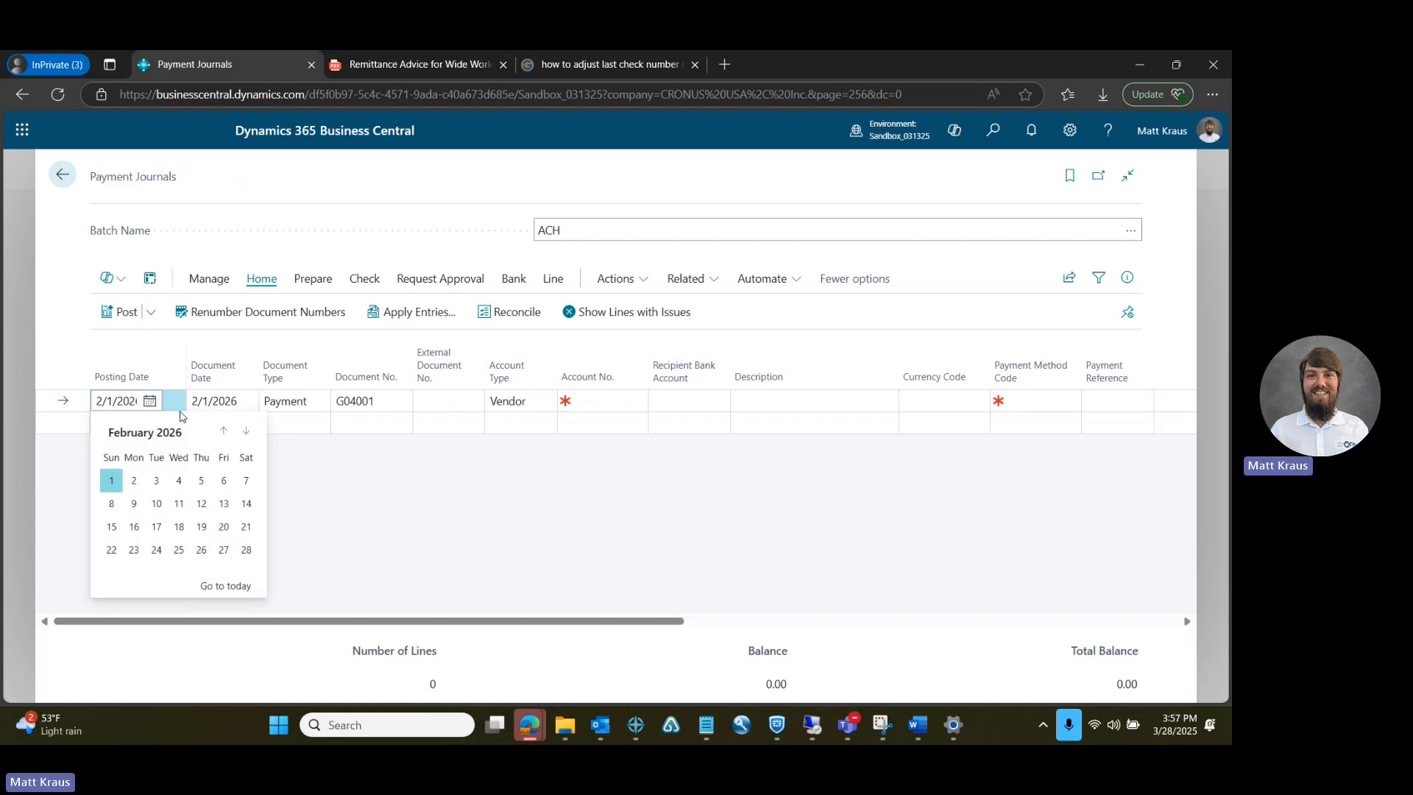
{"action": "left_click", "coordinate": [246, 550]}
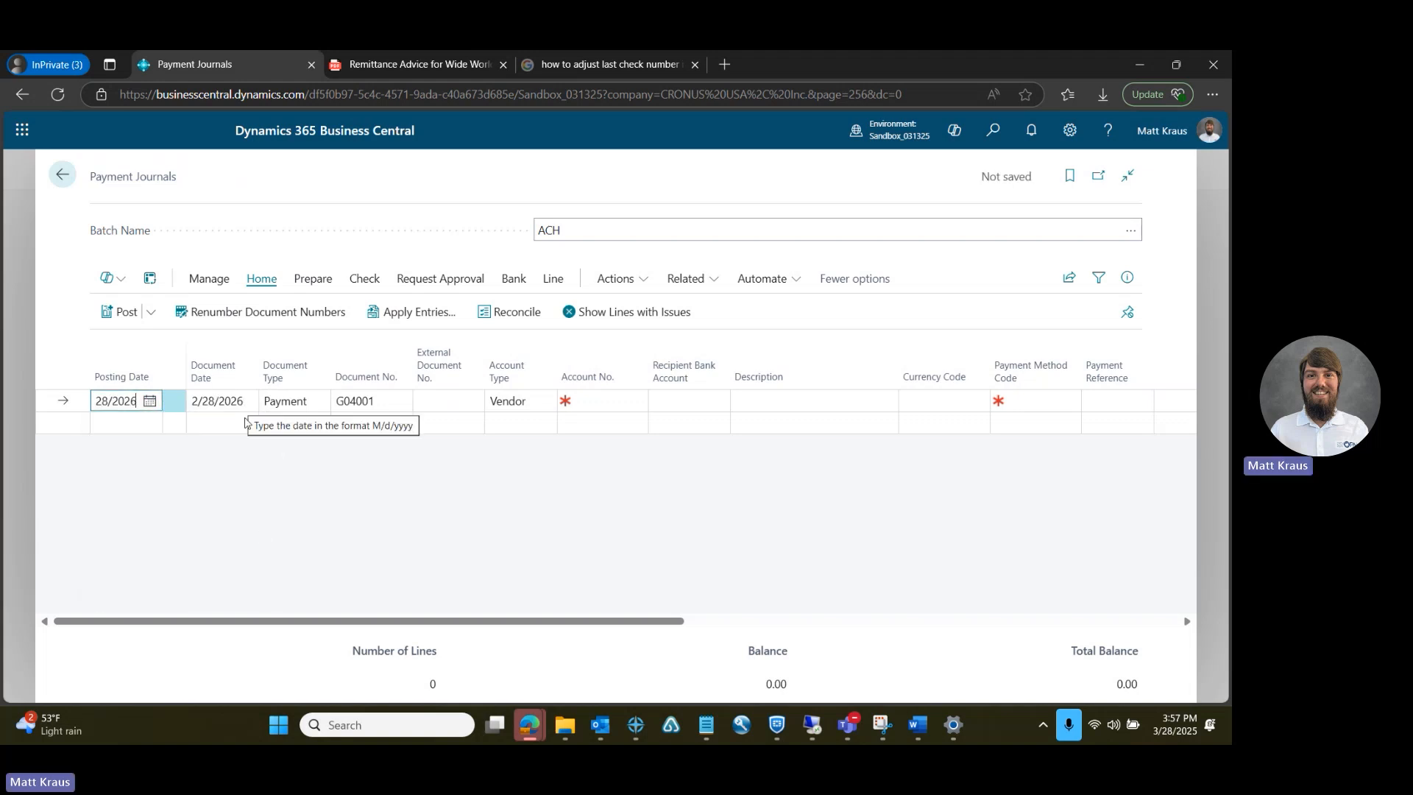
{"action": "key", "text": "Tab"}
{"action": "key", "text": "Tab"}
{"action": "key", "text": "Tab"}
{"action": "key", "text": "Tab"}
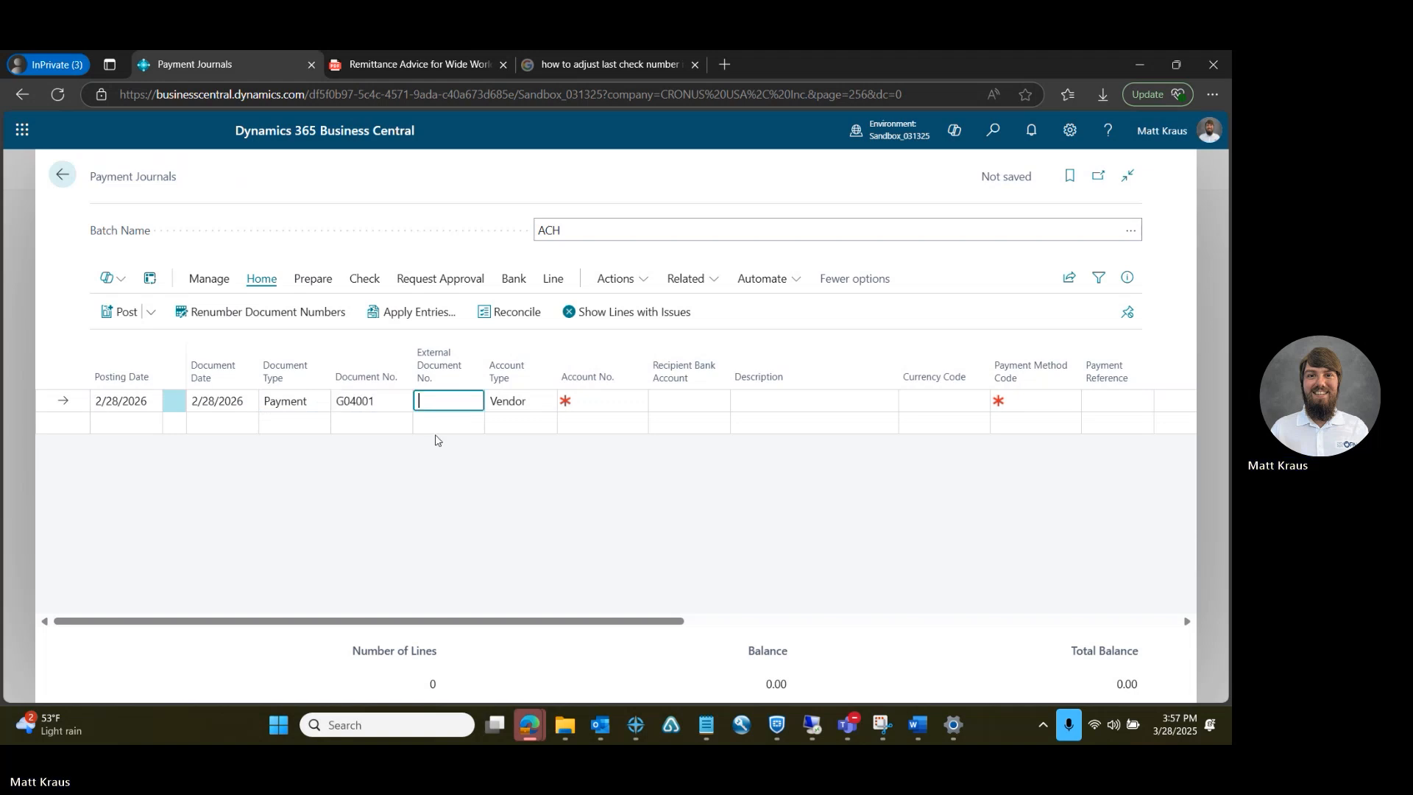
{"action": "key", "text": "Tab"}
{"action": "key", "text": "Tab"}
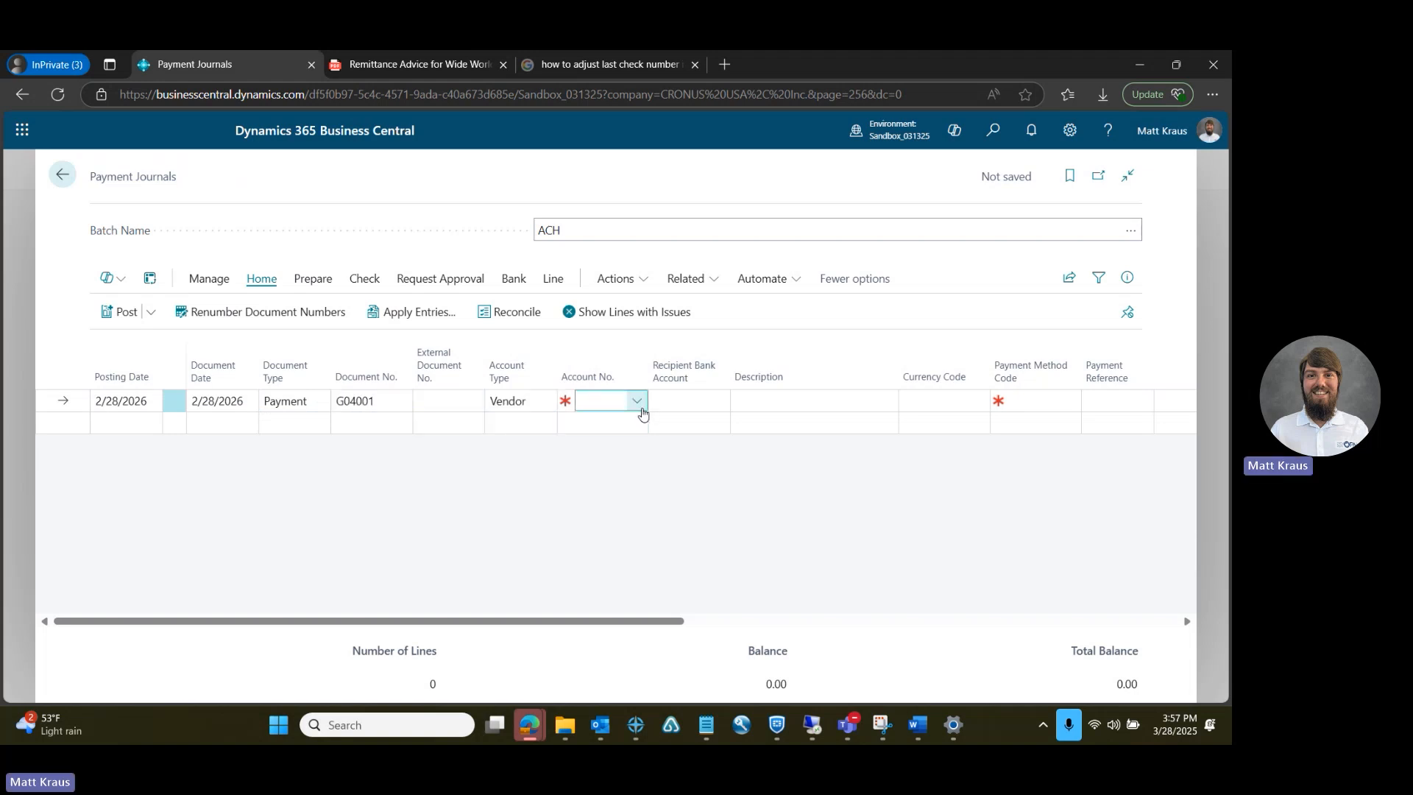
{"action": "left_click", "coordinate": [639, 405]}
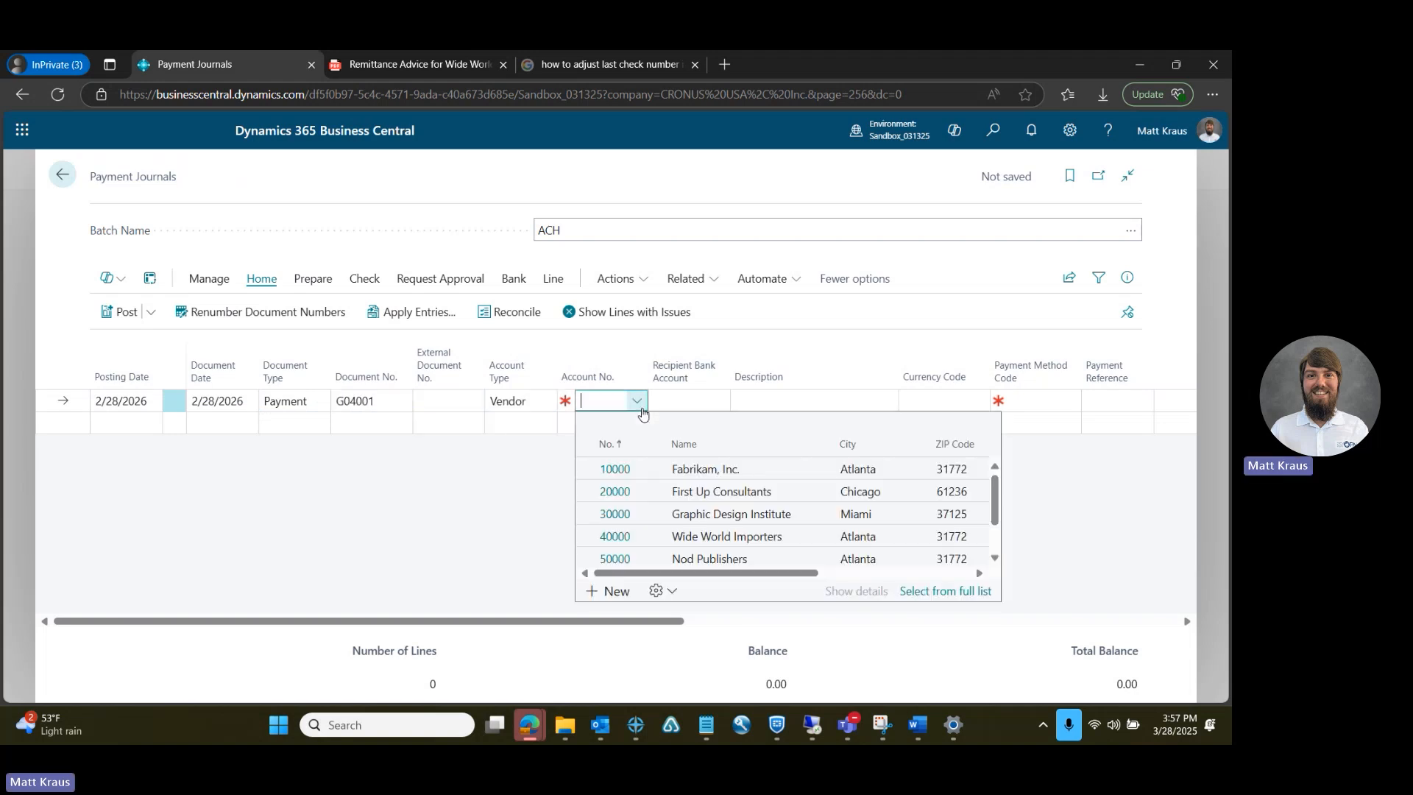
{"action": "left_click", "coordinate": [613, 539]}
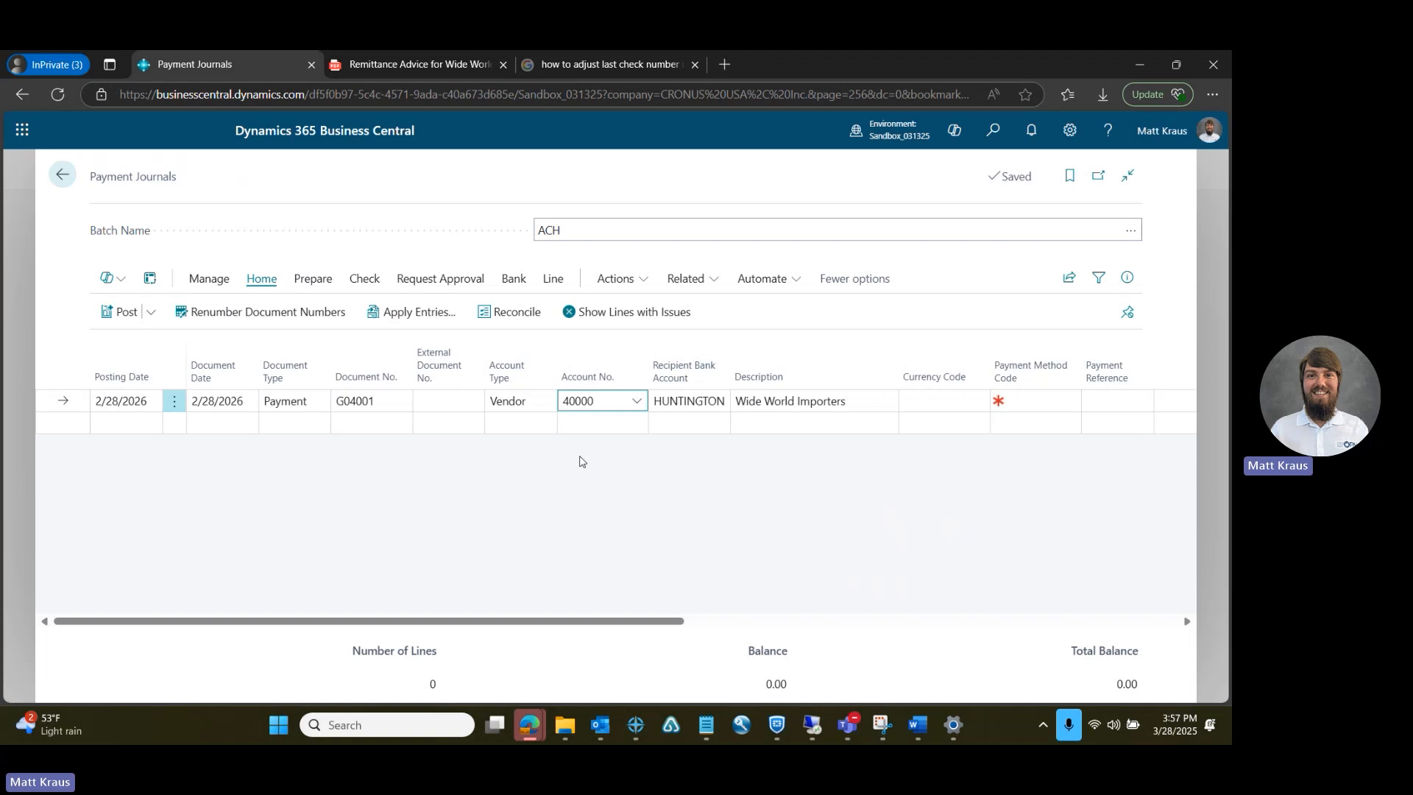
Step: Set the Wide World Importers line's payment method code to BANK
{"action": "key", "text": "Tab"}
{"action": "key", "text": "Tab"}
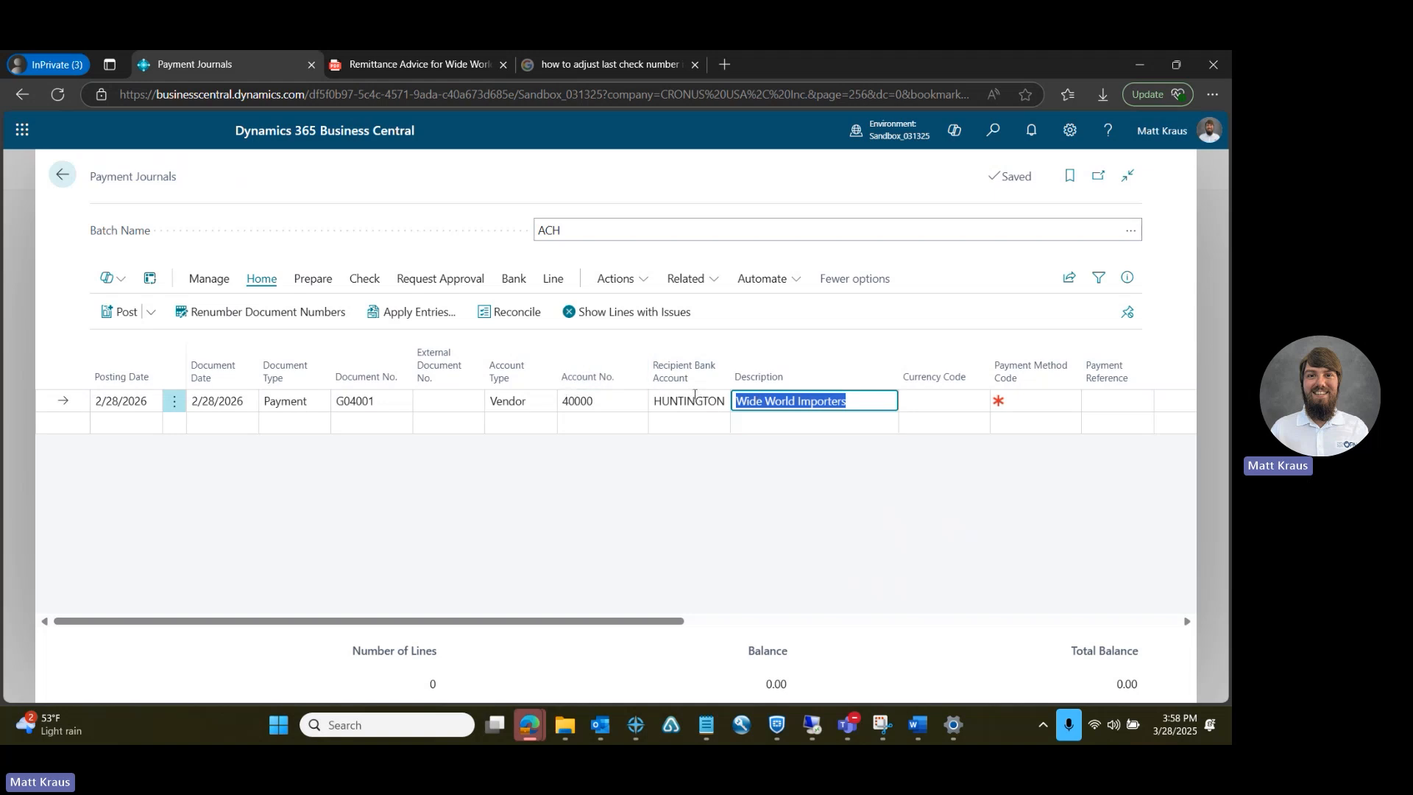
{"action": "key", "text": "Tab"}
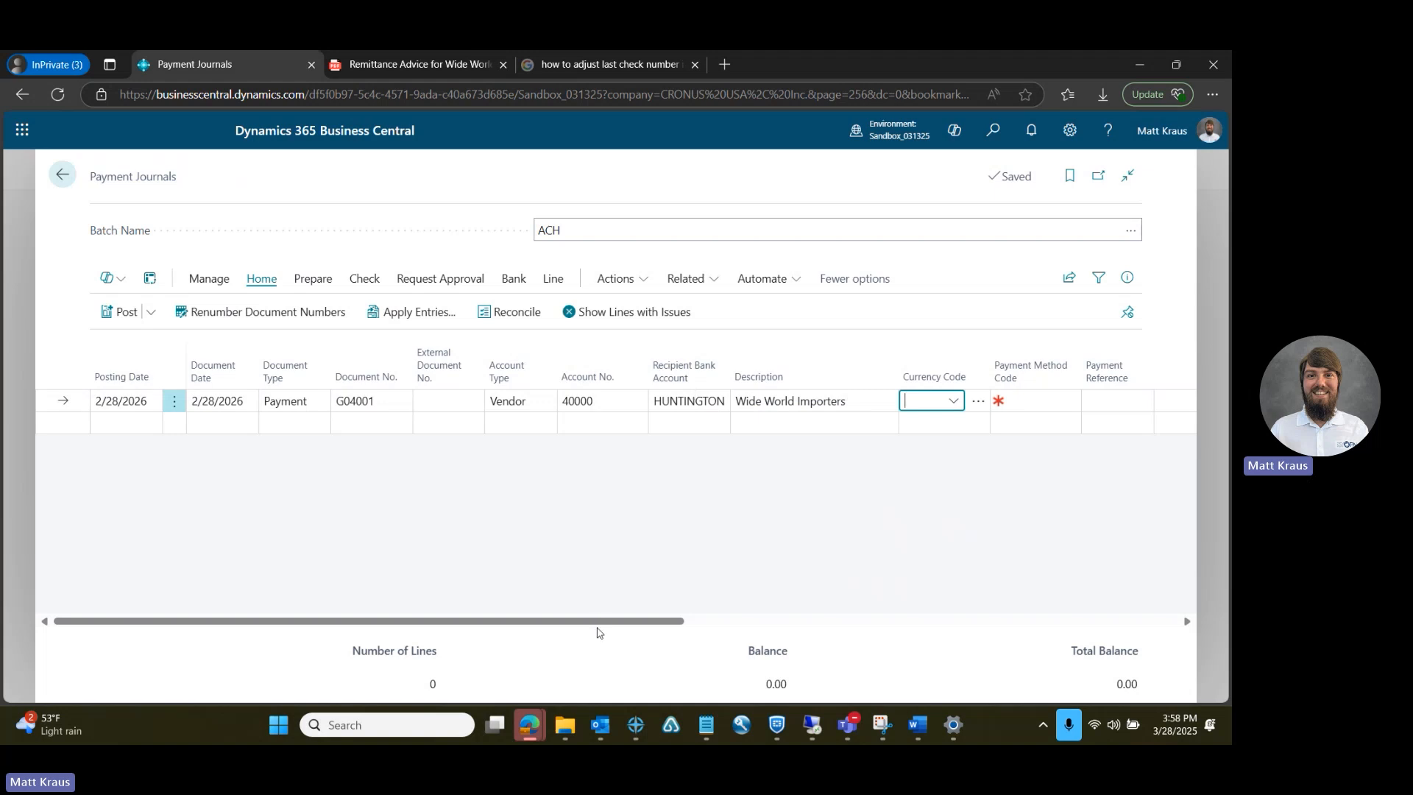
{"action": "left_click_drag", "start_coordinate": [600, 622], "coordinate": [971, 640]}
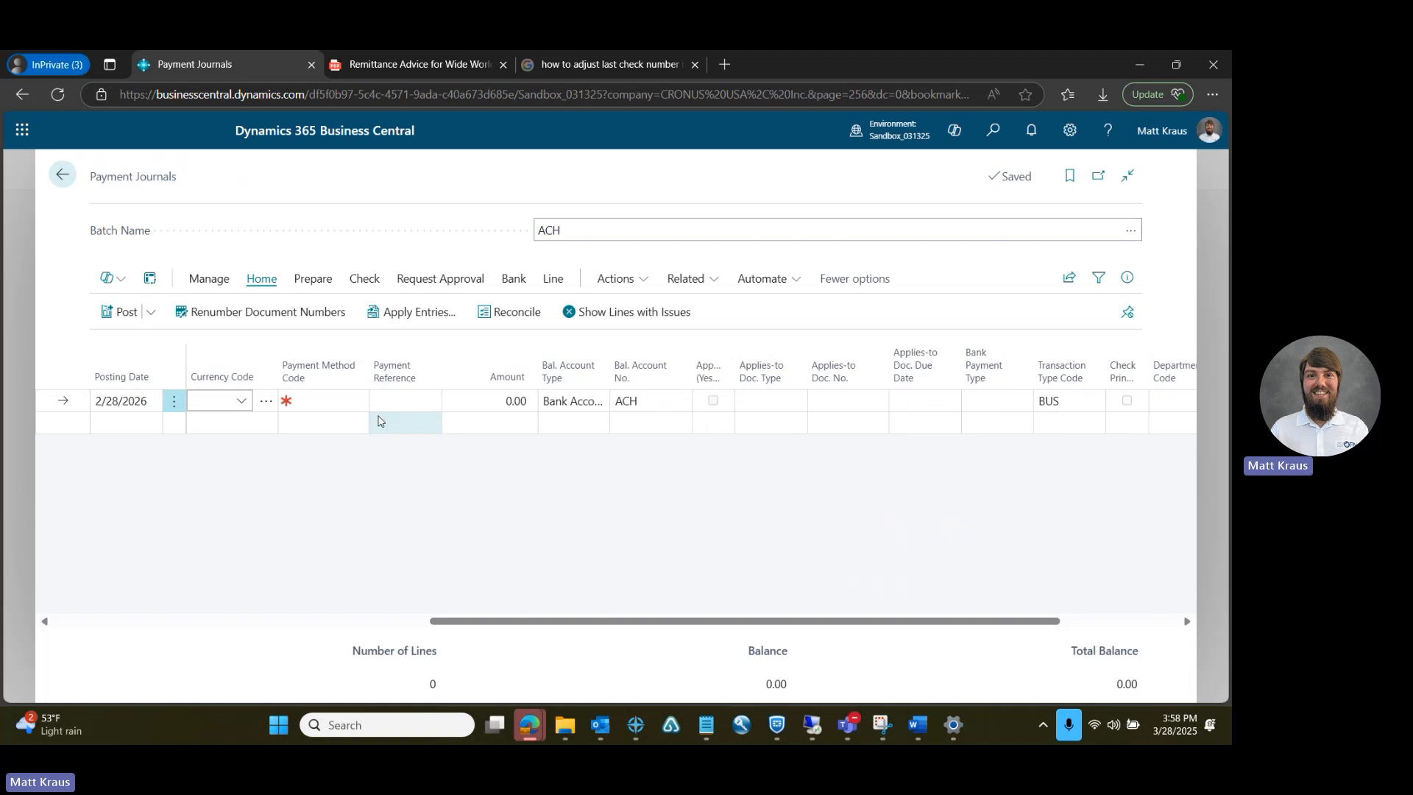
{"action": "left_click", "coordinate": [360, 404]}
{"action": "left_click", "coordinate": [360, 405]}
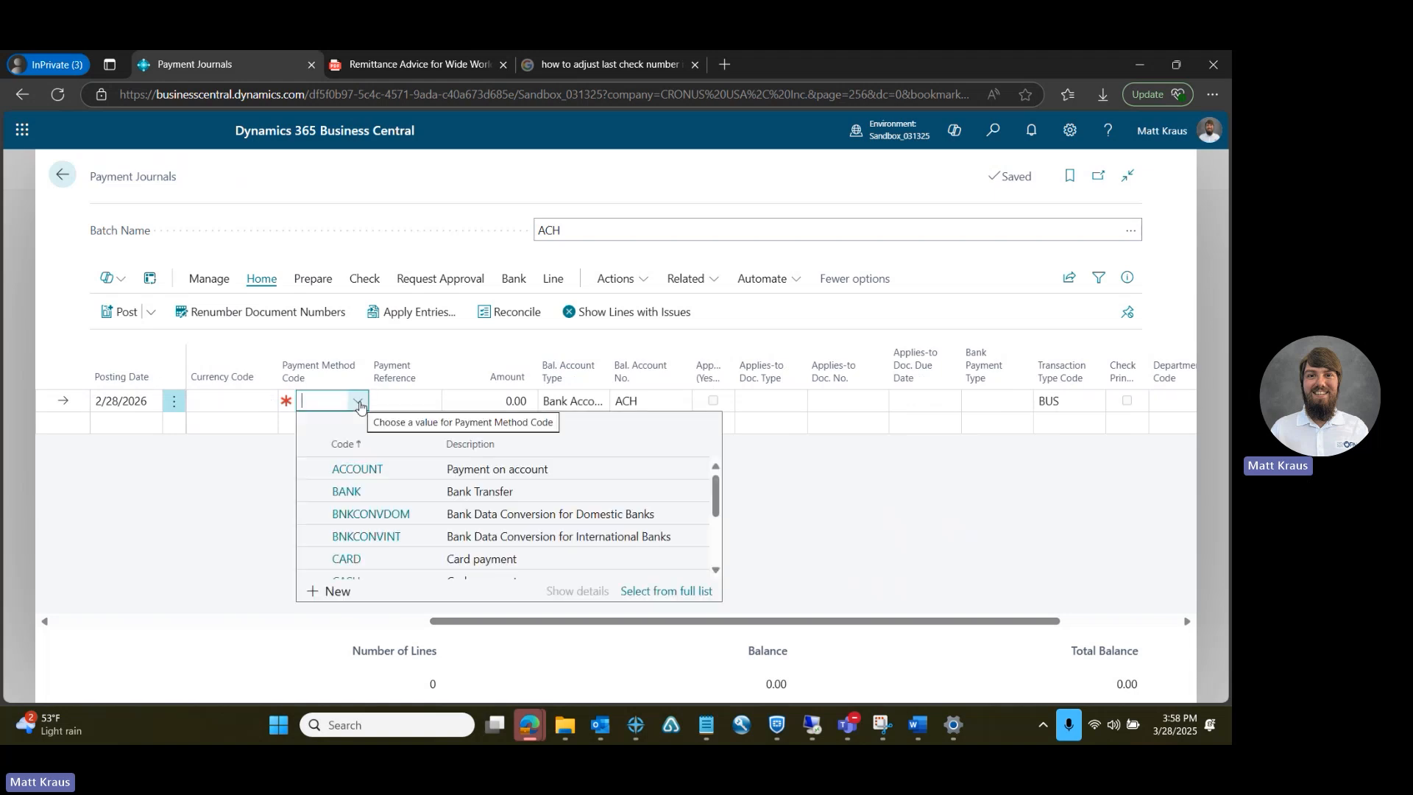
{"action": "left_click", "coordinate": [347, 491]}
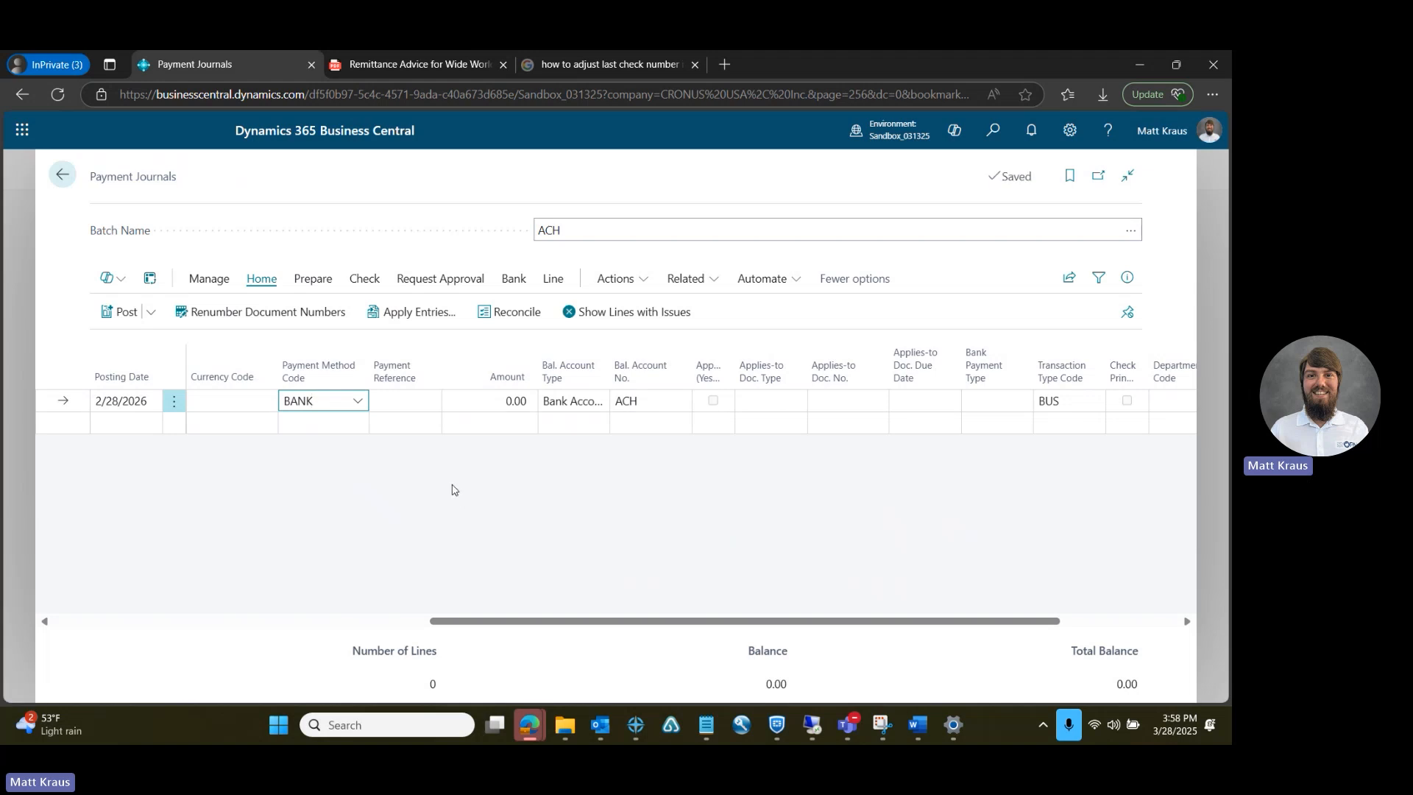
Step: Set the payment line's amount to 200
{"action": "key", "text": "Tab"}
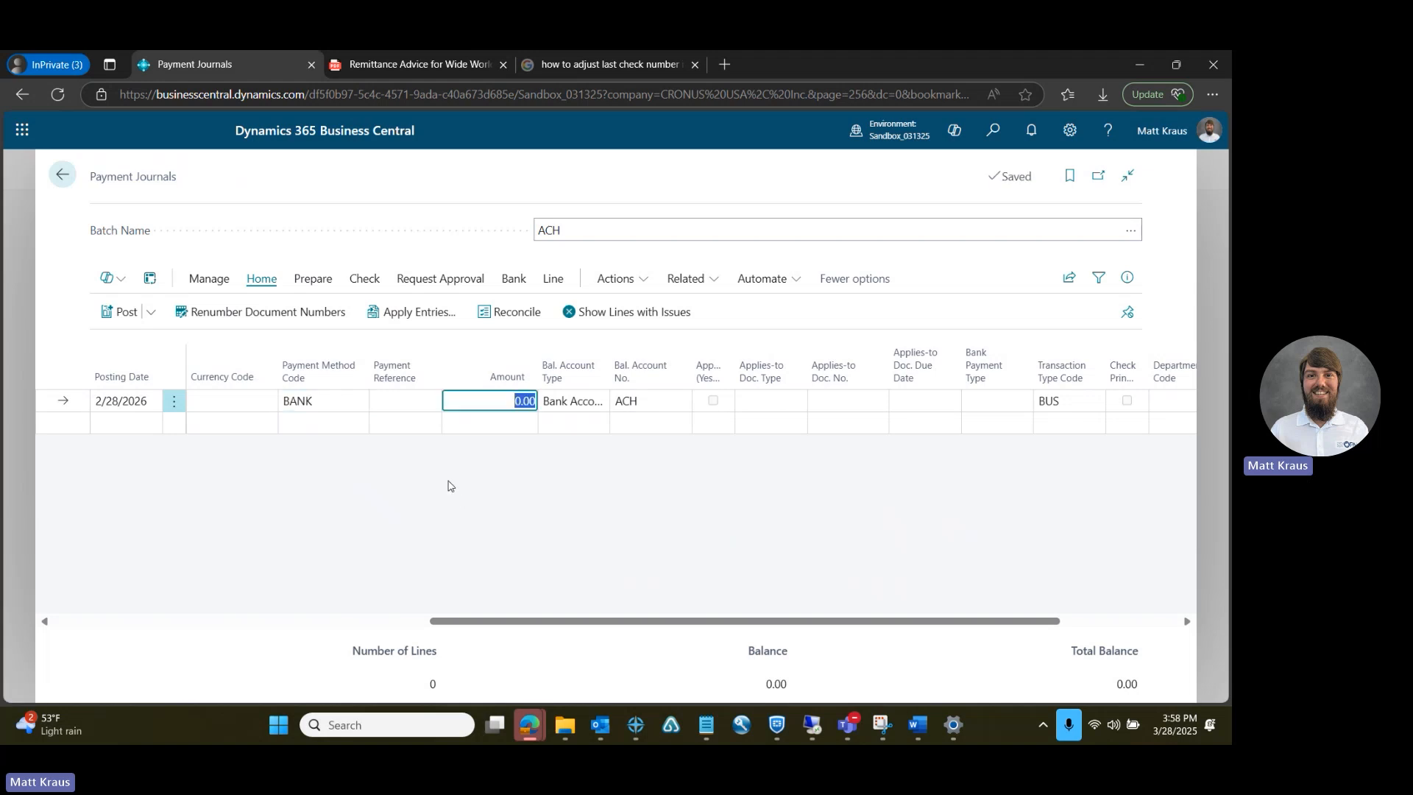
{"action": "type", "text": "200"}
{"action": "key", "text": "Tab"}
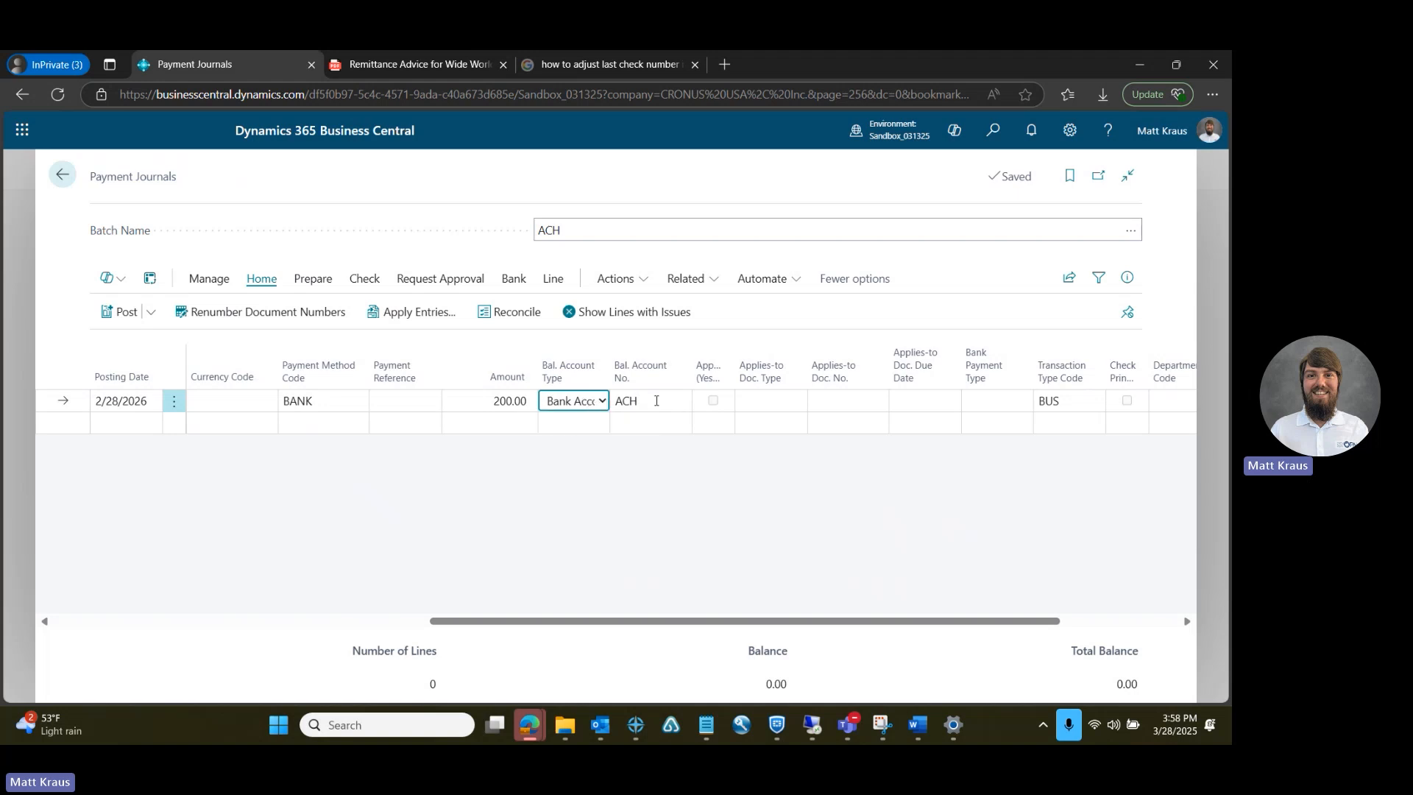
Step: Apply the payment to the Wide World Importers invoice posted on 3/14/2024
{"action": "key", "text": "Tab"}
{"action": "key", "text": "Tab"}
{"action": "key", "text": "Tab"}
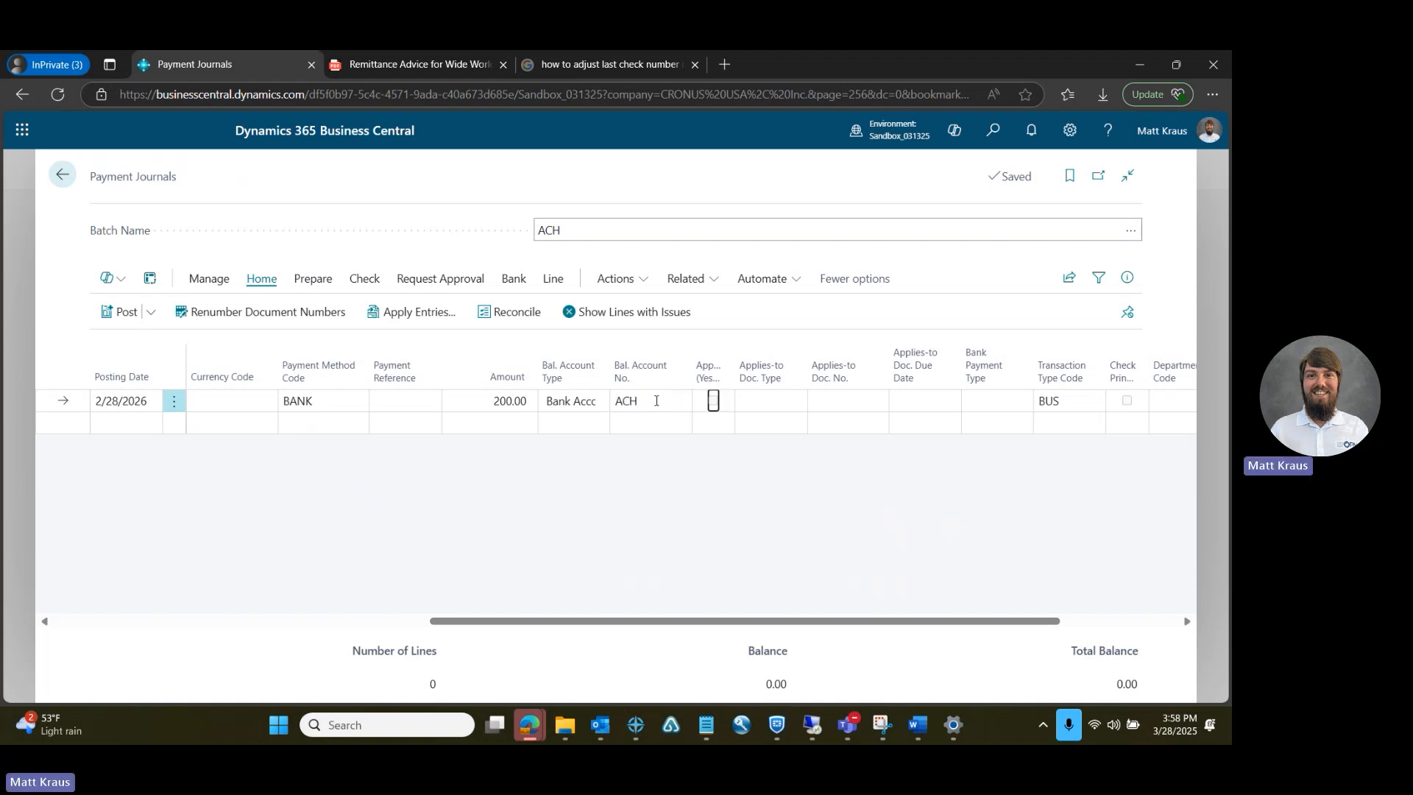
{"action": "left_click", "coordinate": [834, 398]}
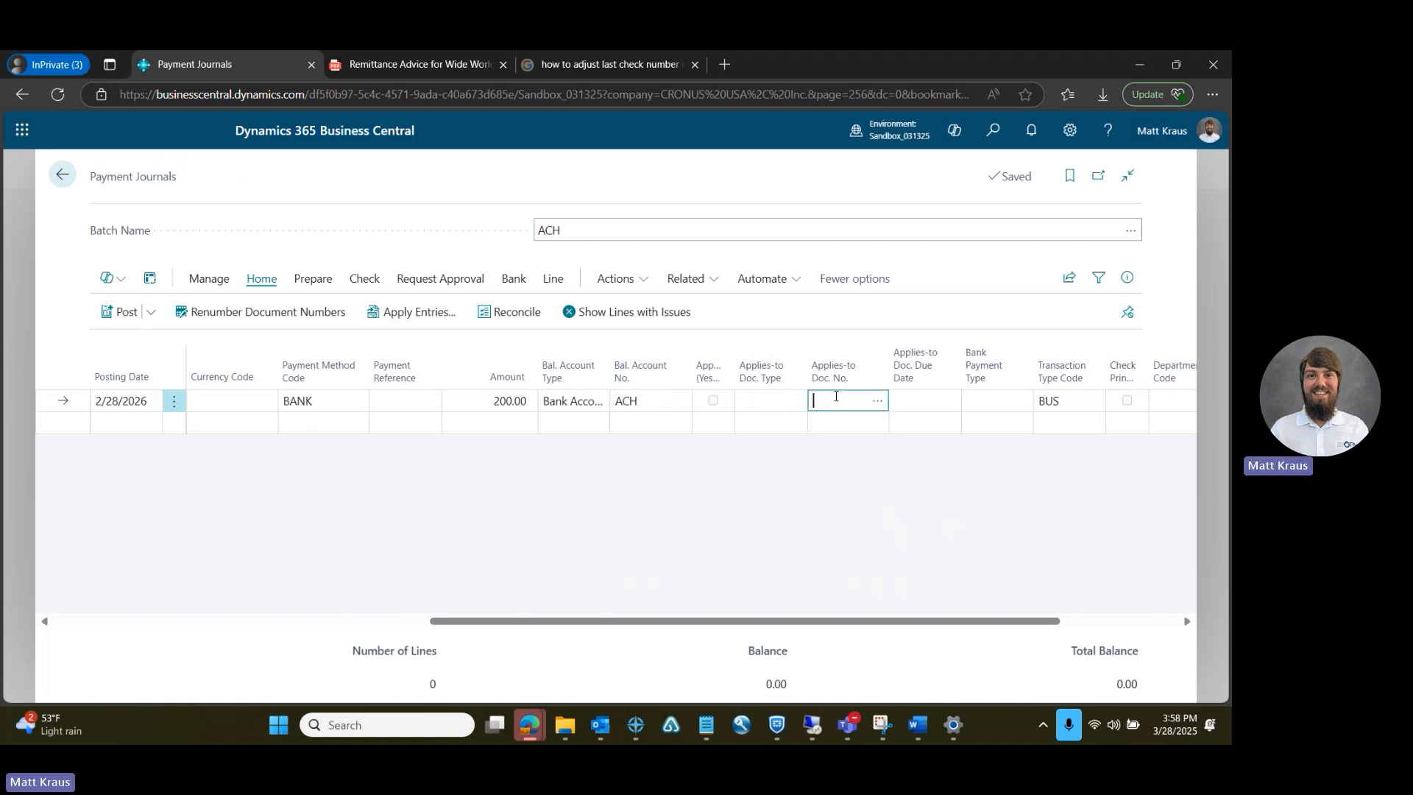
{"action": "left_click", "coordinate": [873, 407]}
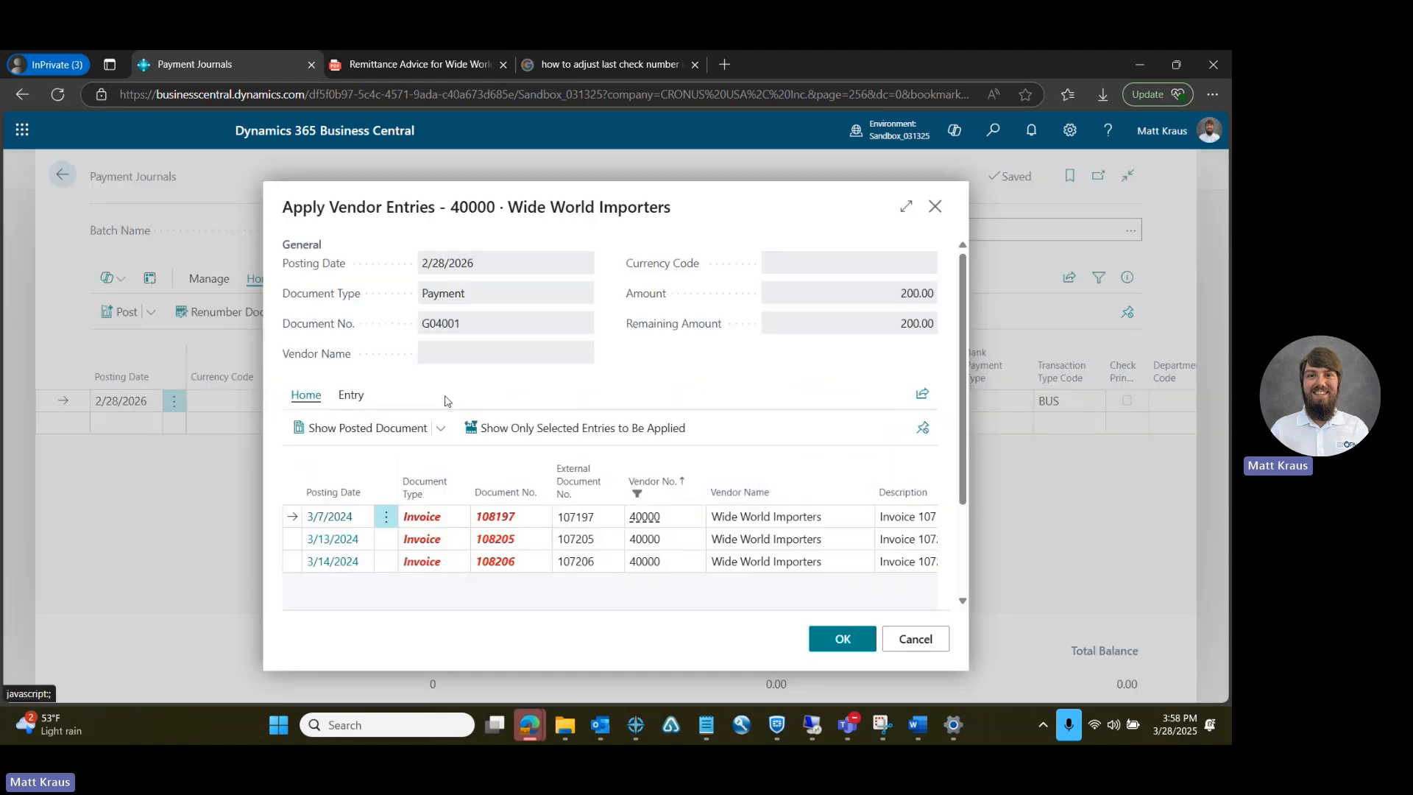
{"action": "left_click", "coordinate": [302, 557]}
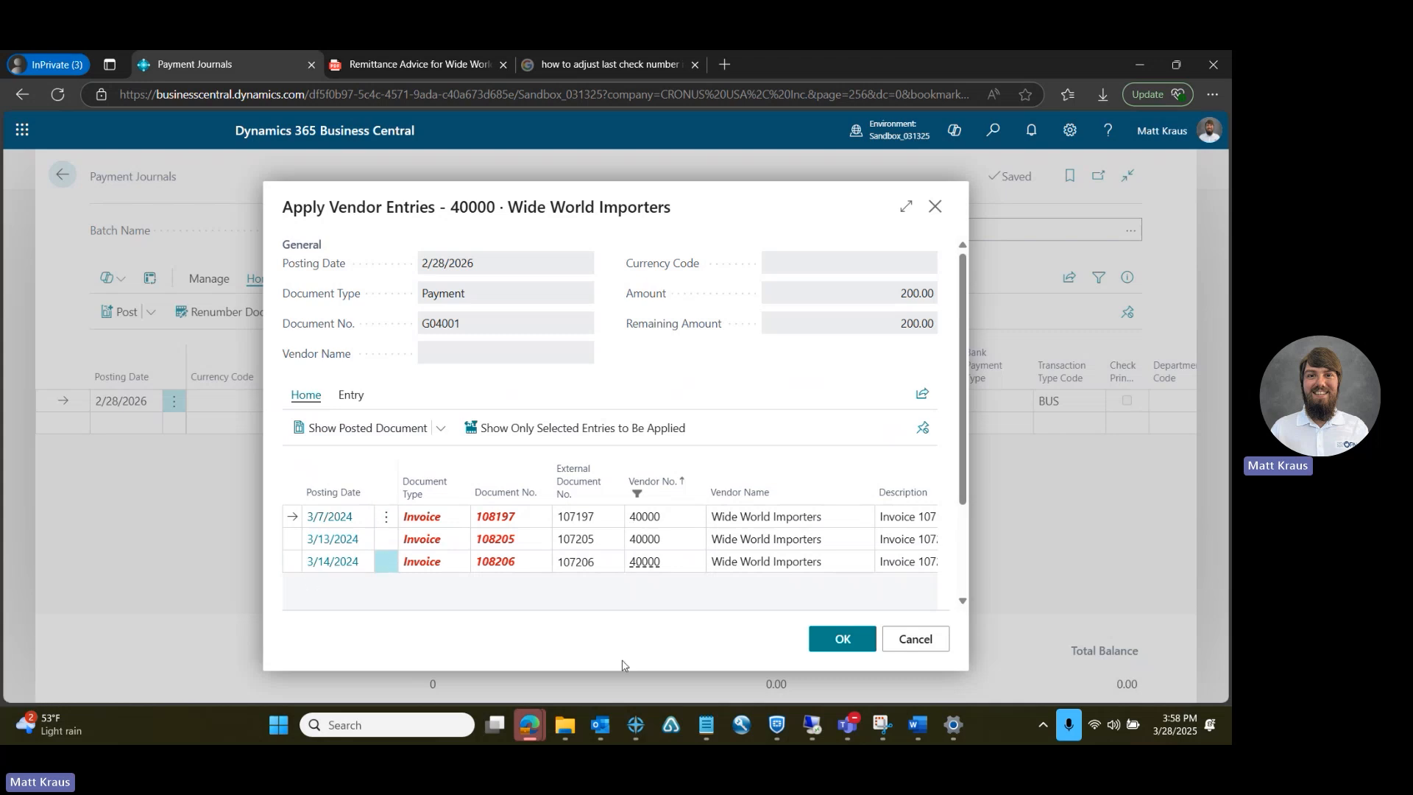
{"action": "left_click", "coordinate": [841, 640]}
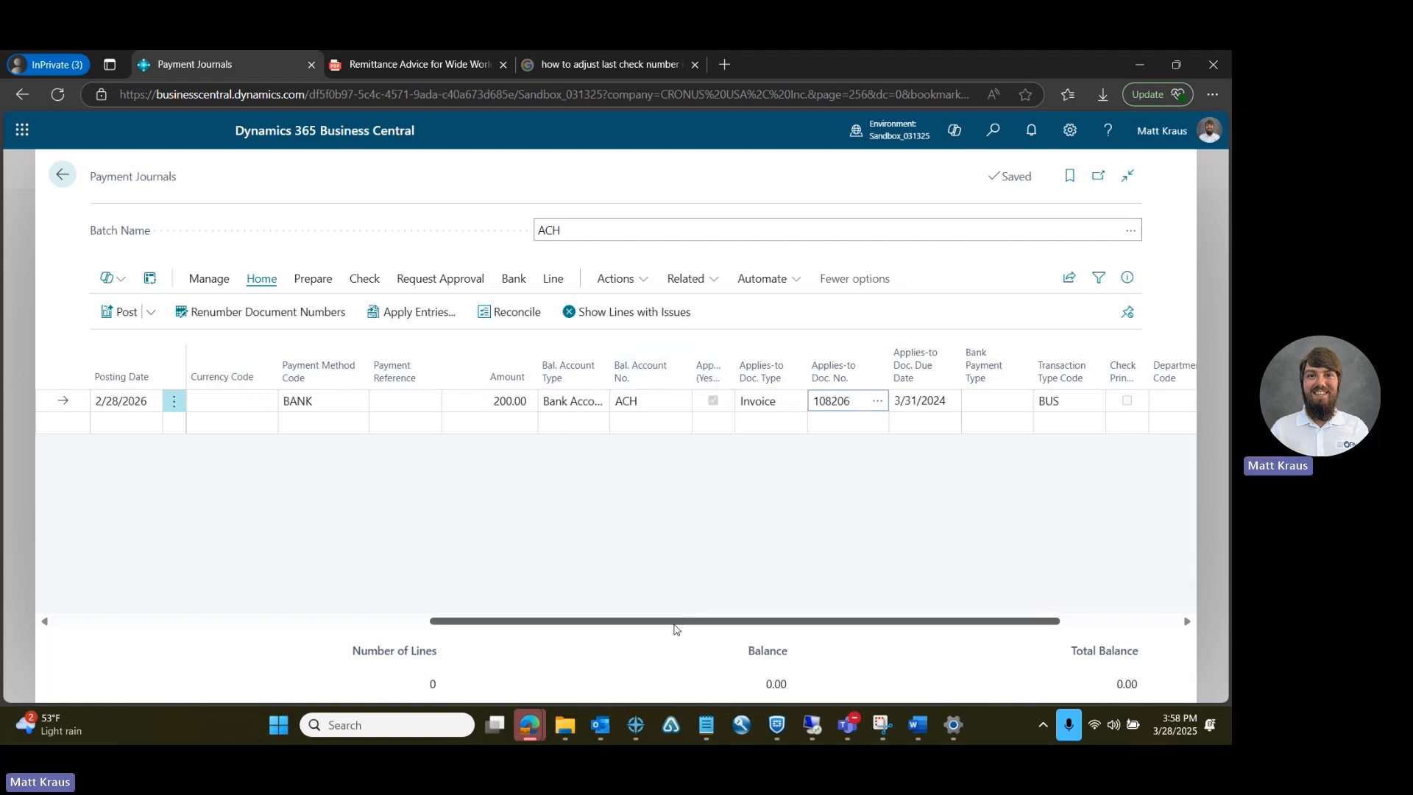
Step: Set the payment line's bank payment type to Electronic Payment
{"action": "left_click_drag", "start_coordinate": [673, 622], "coordinate": [813, 641]}
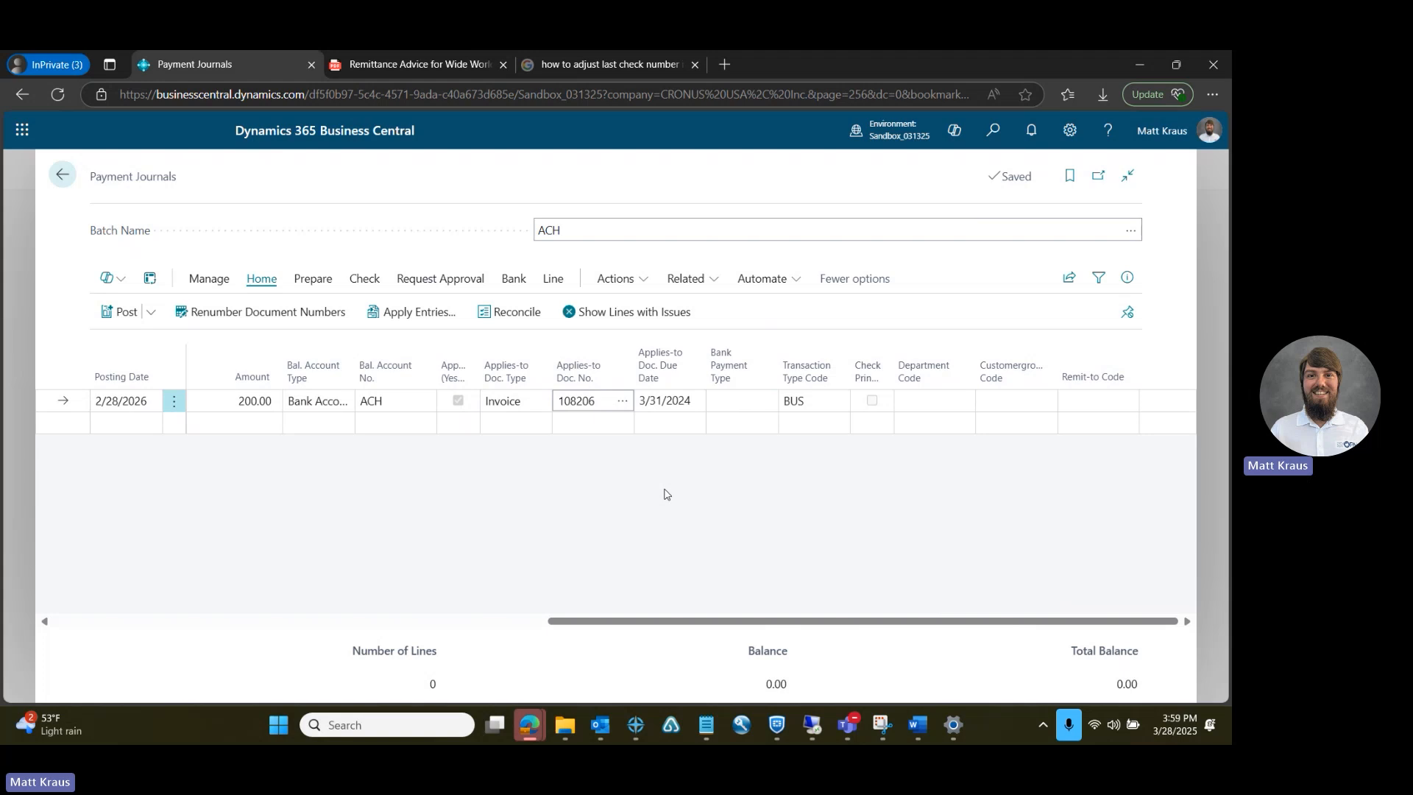
{"action": "left_click", "coordinate": [750, 403]}
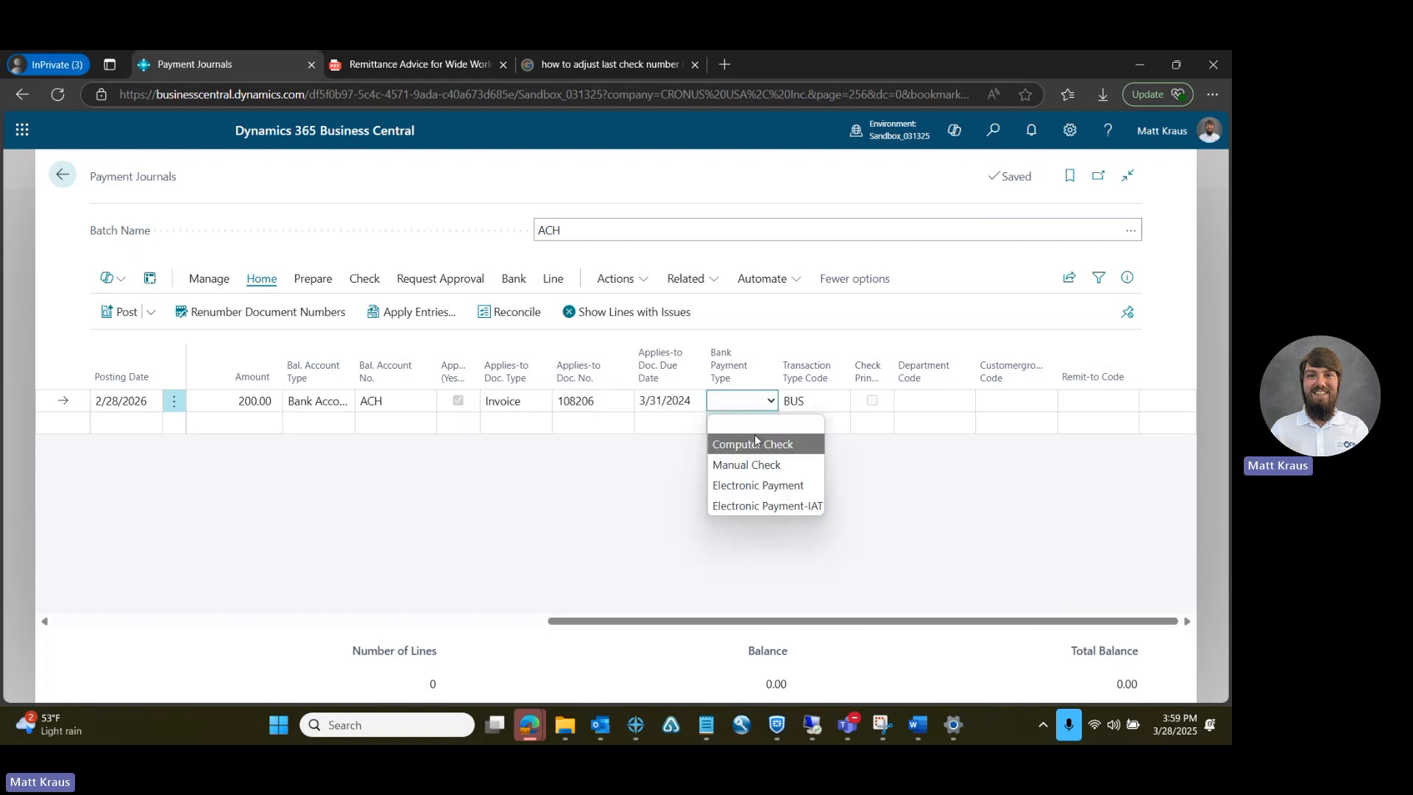
{"action": "left_click", "coordinate": [803, 489]}
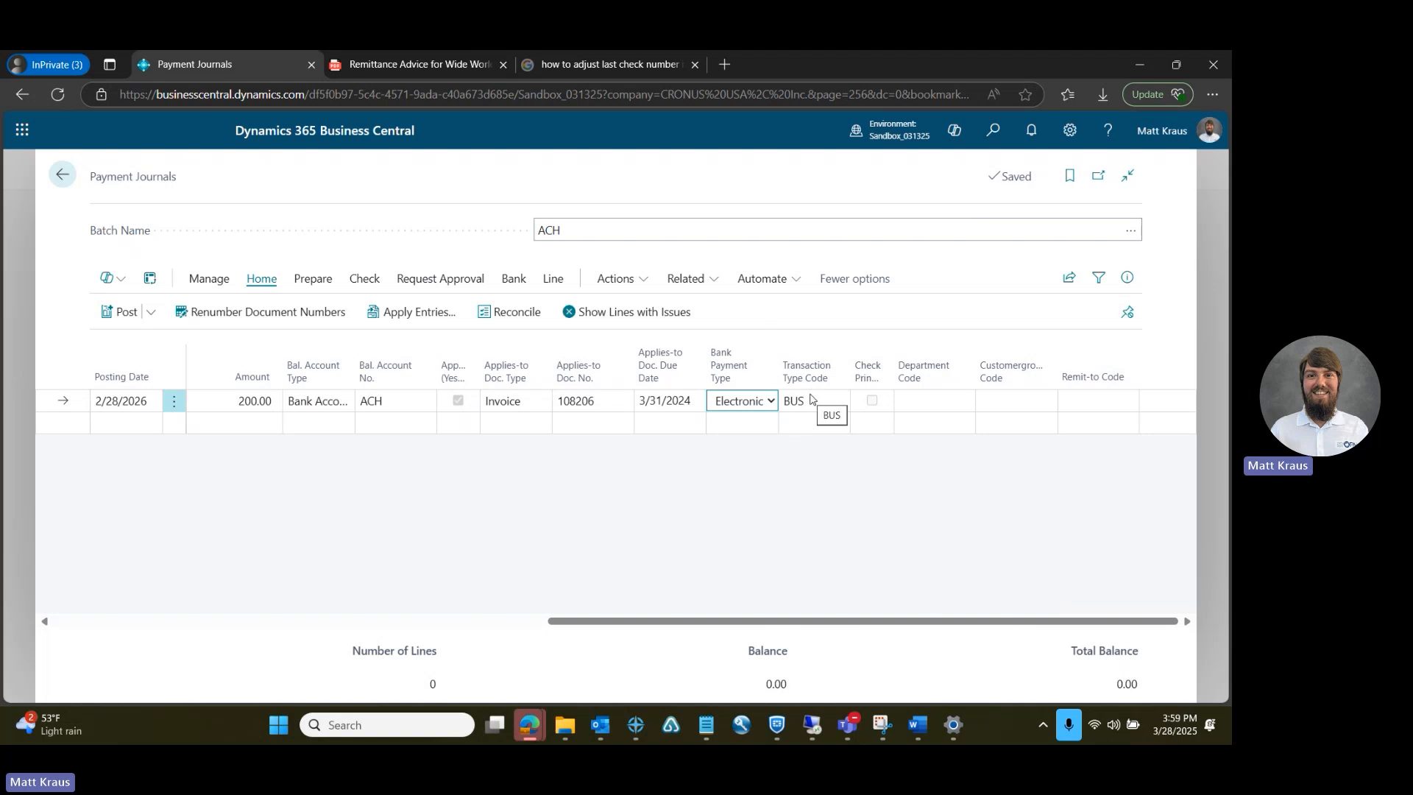
Step: Export the electronic payment for bank account ACH with PDF as the output method
{"action": "left_click", "coordinate": [514, 279]}
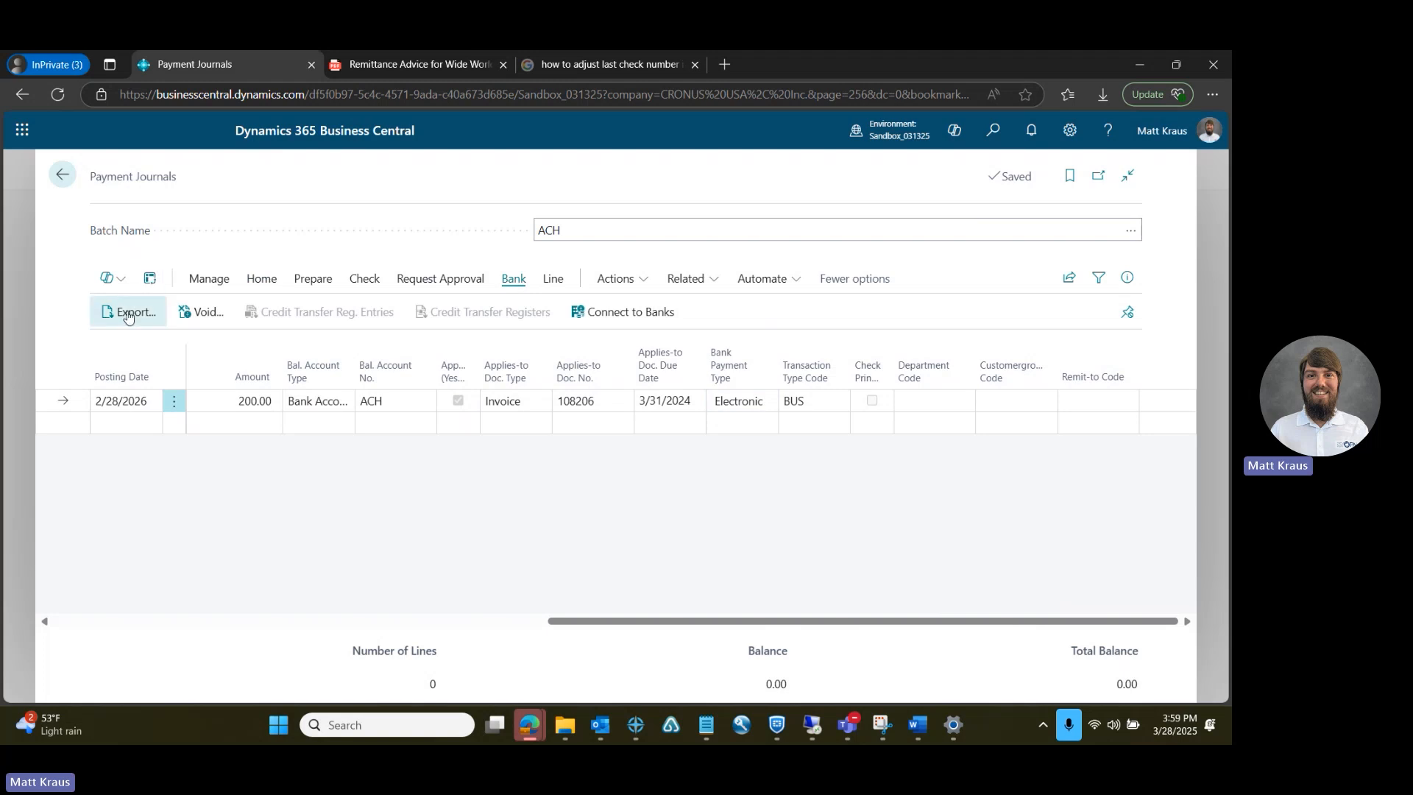
{"action": "left_click", "coordinate": [131, 332]}
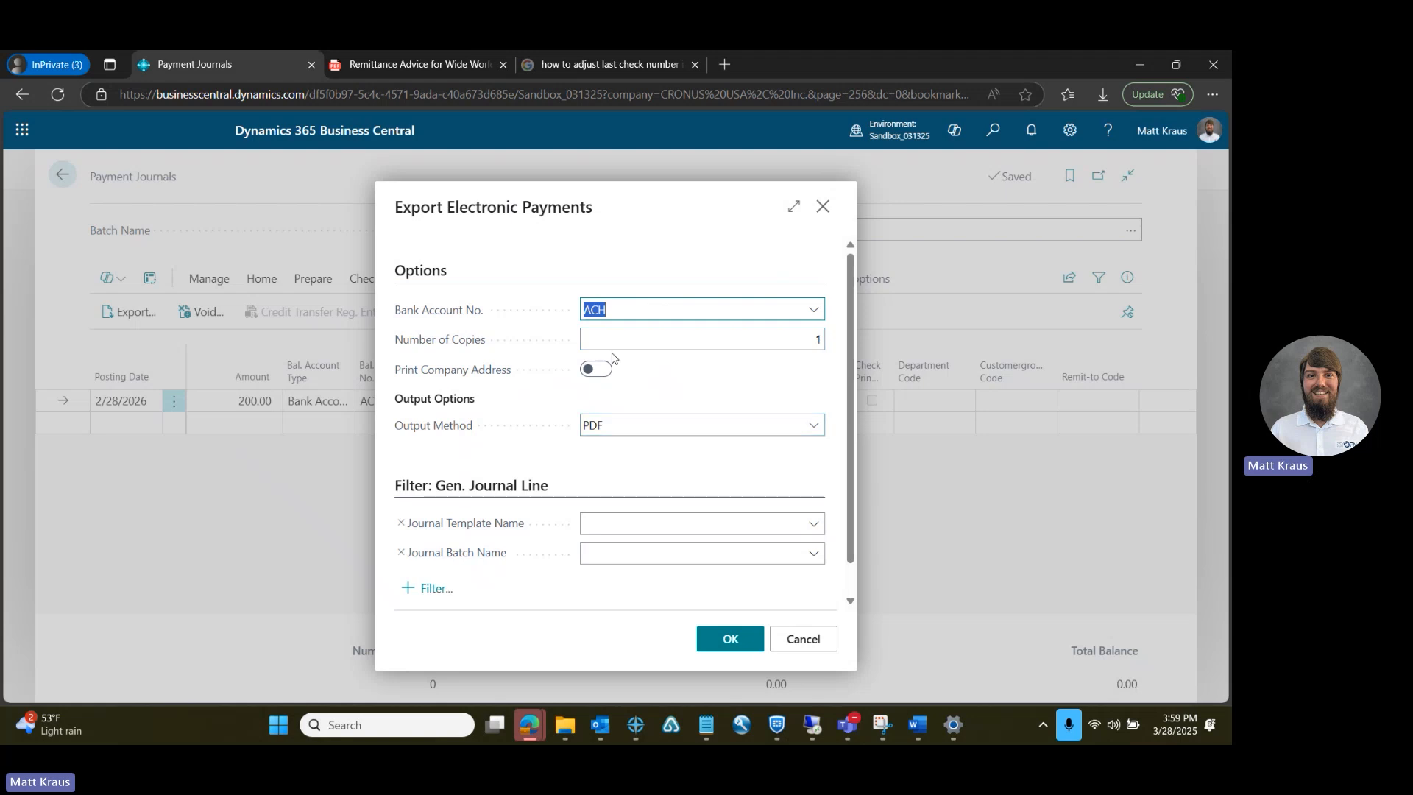
{"action": "left_click", "coordinate": [817, 432]}
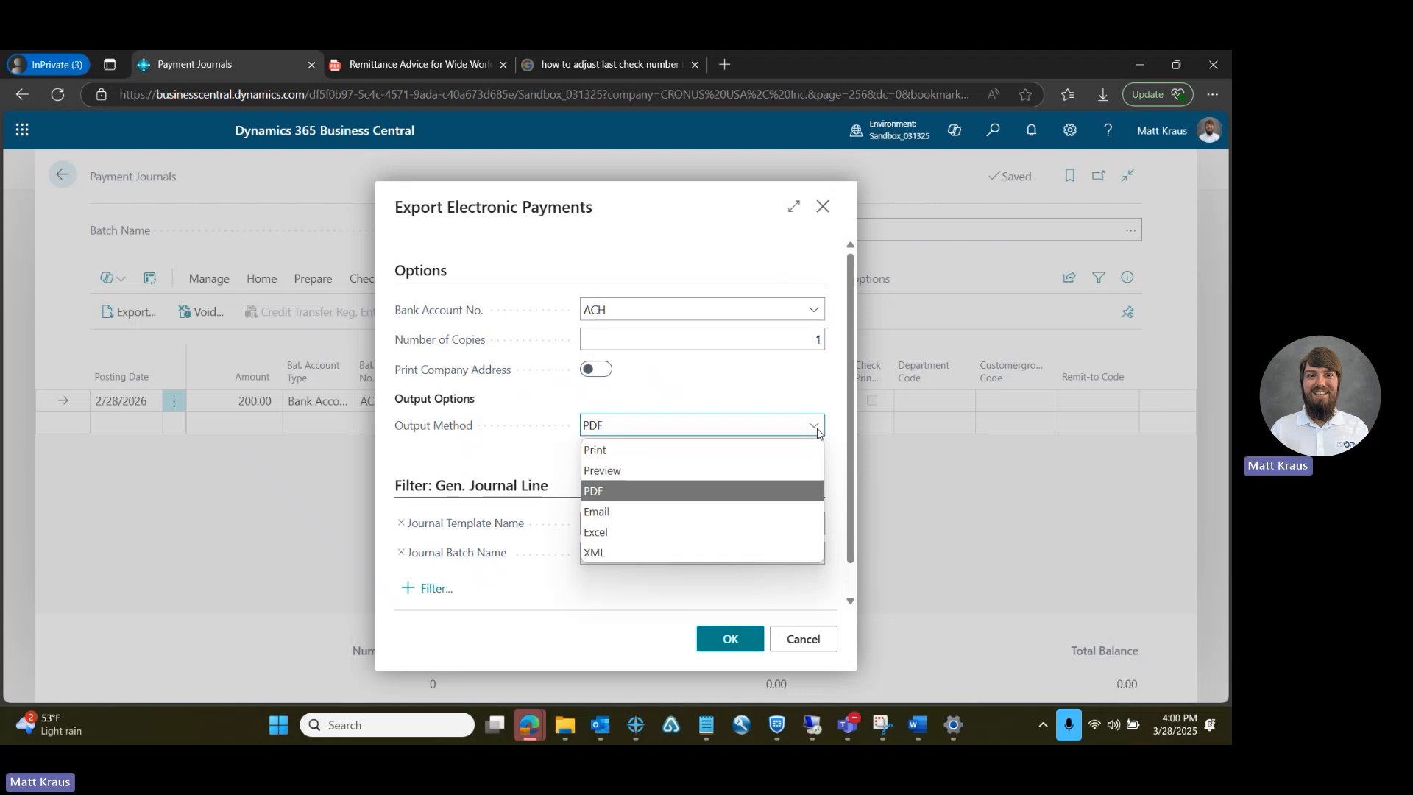
{"action": "left_click", "coordinate": [795, 492]}
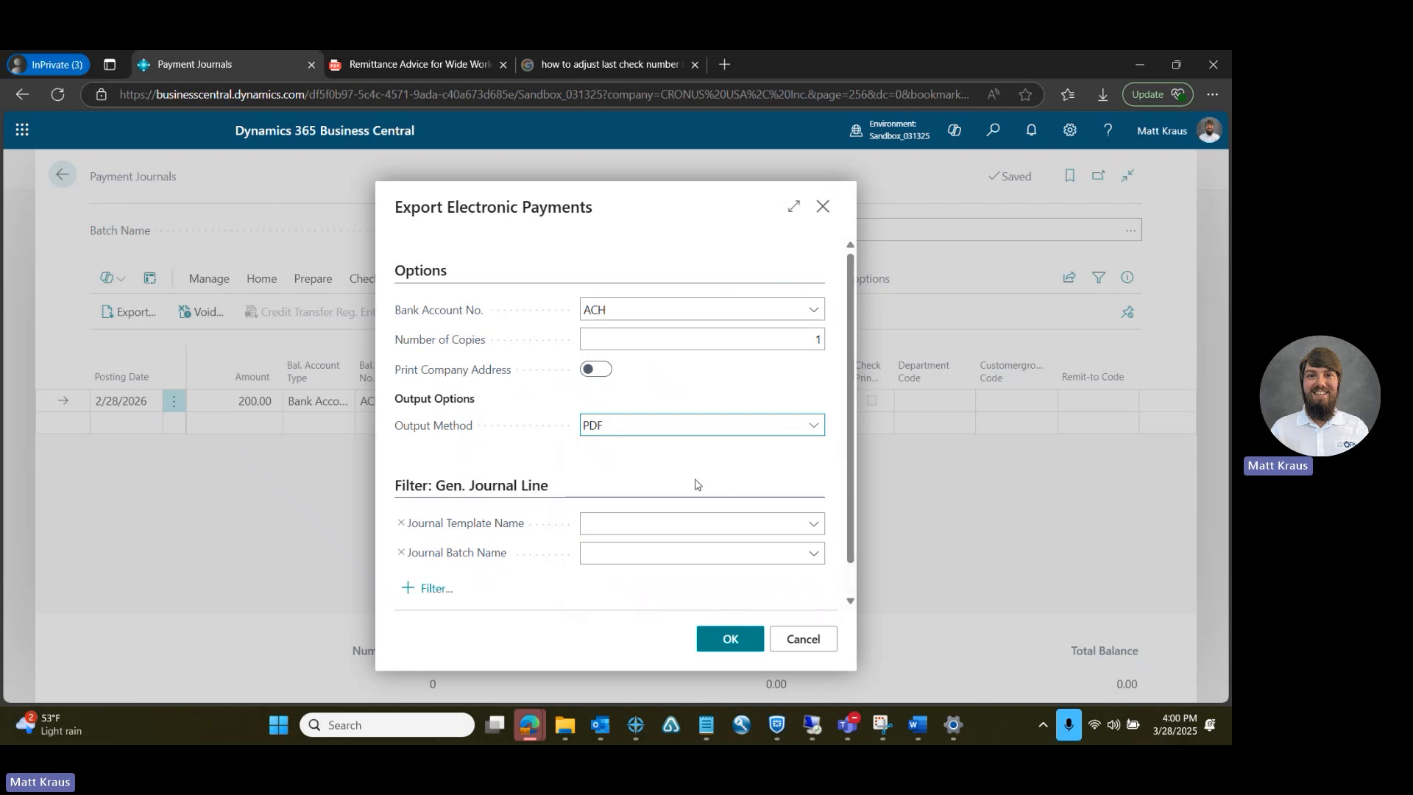
{"action": "left_click", "coordinate": [718, 644]}
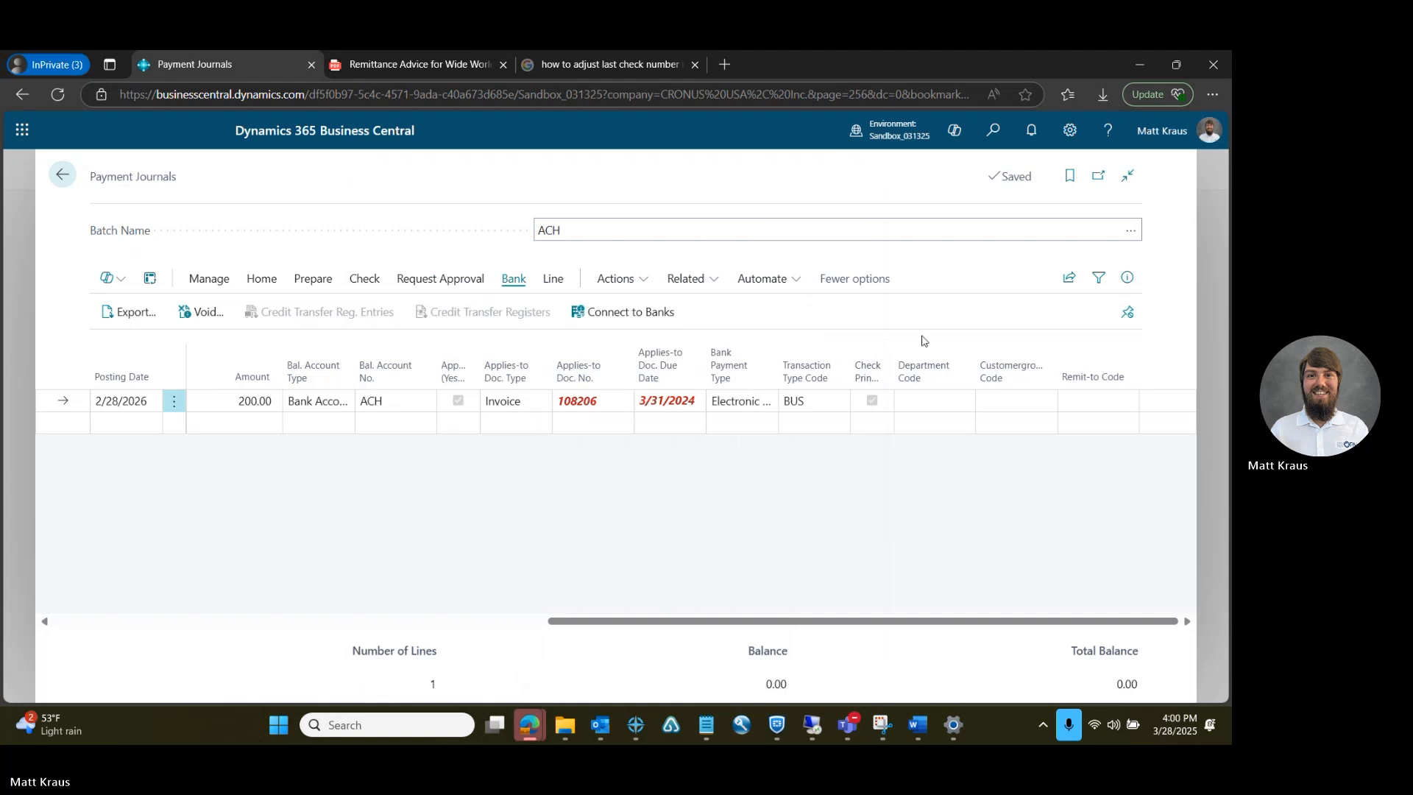
Step: Open the exported remittance advice PDF and check the Check Printed field on the journal's payment line
{"action": "left_click", "coordinate": [887, 172]}
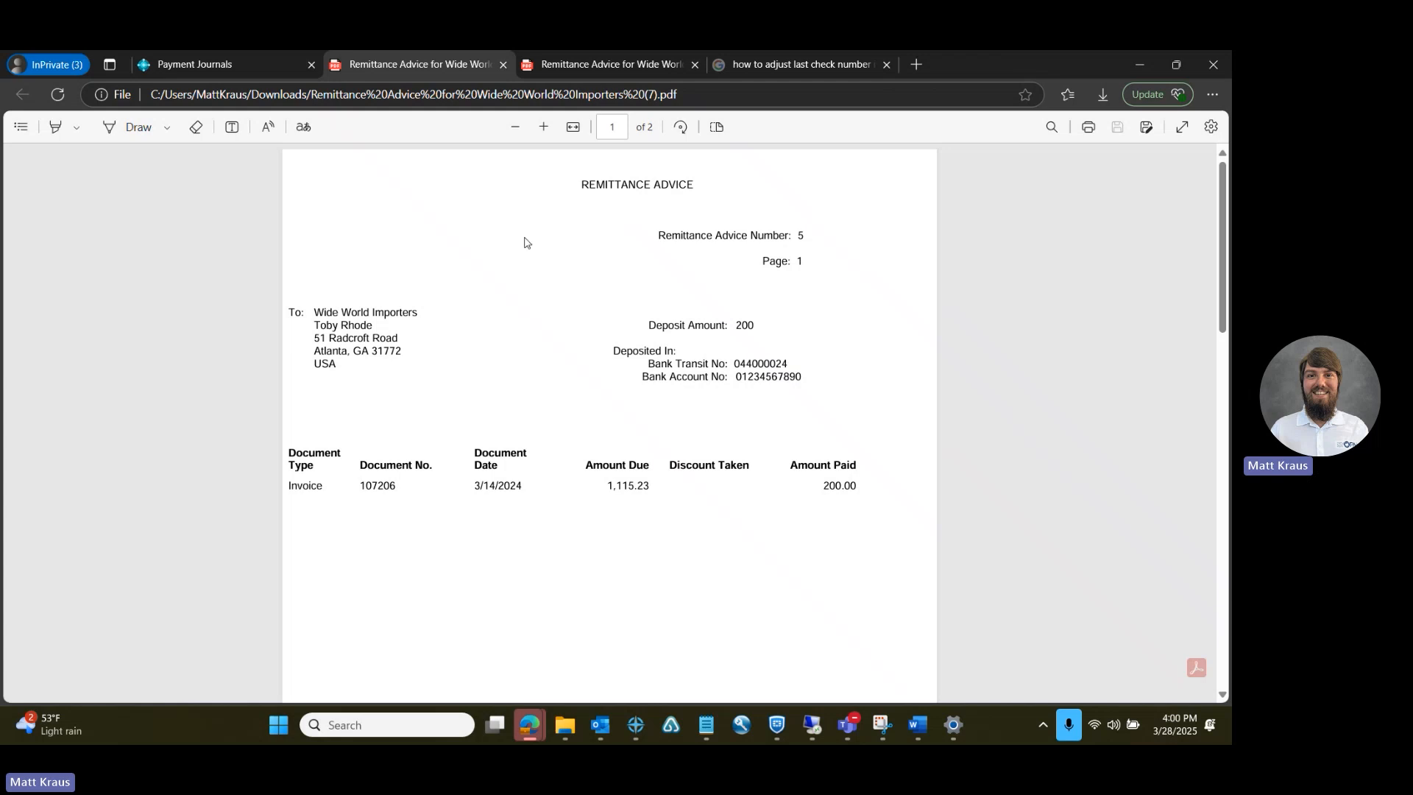
{"action": "left_click", "coordinate": [236, 62]}
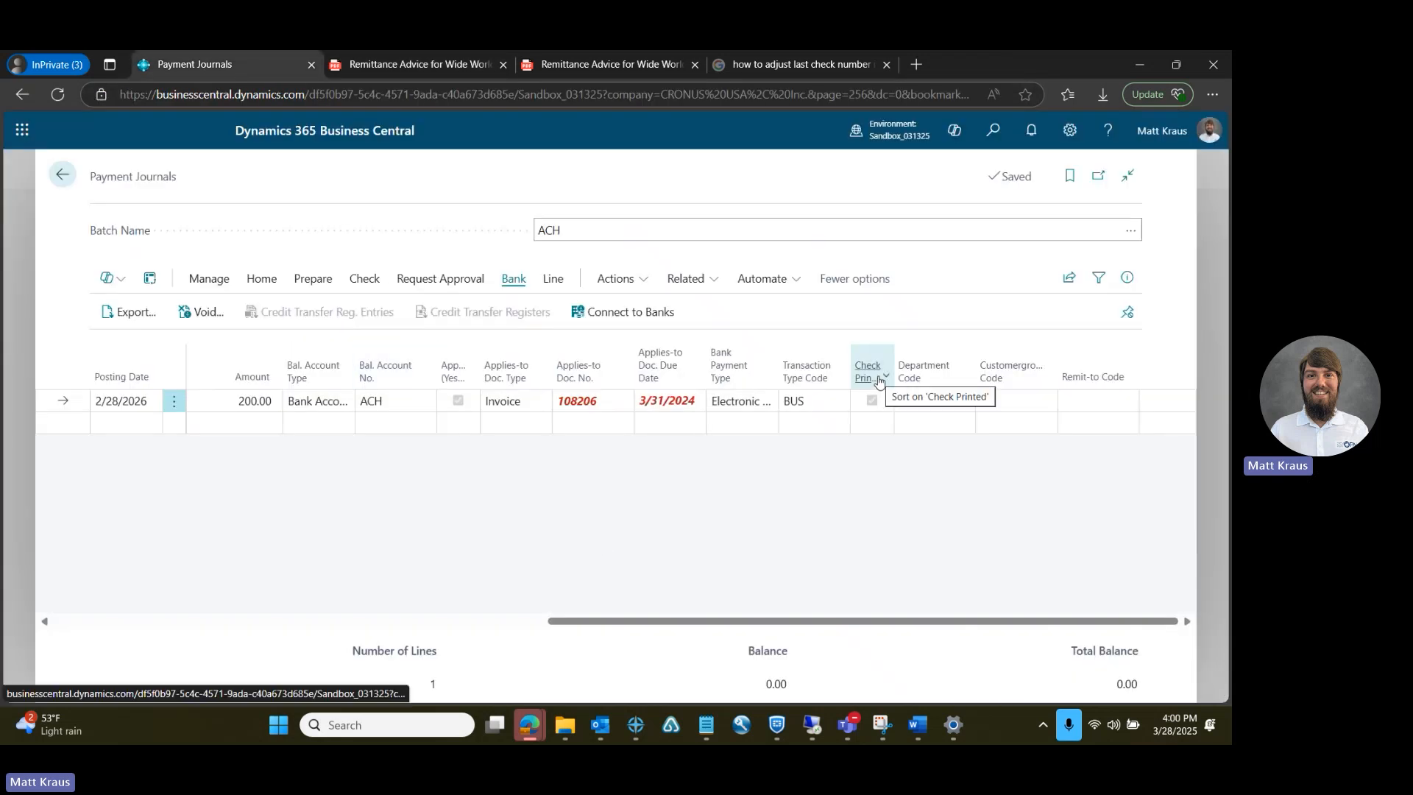
{"action": "mouse_move", "coordinate": [878, 381]}
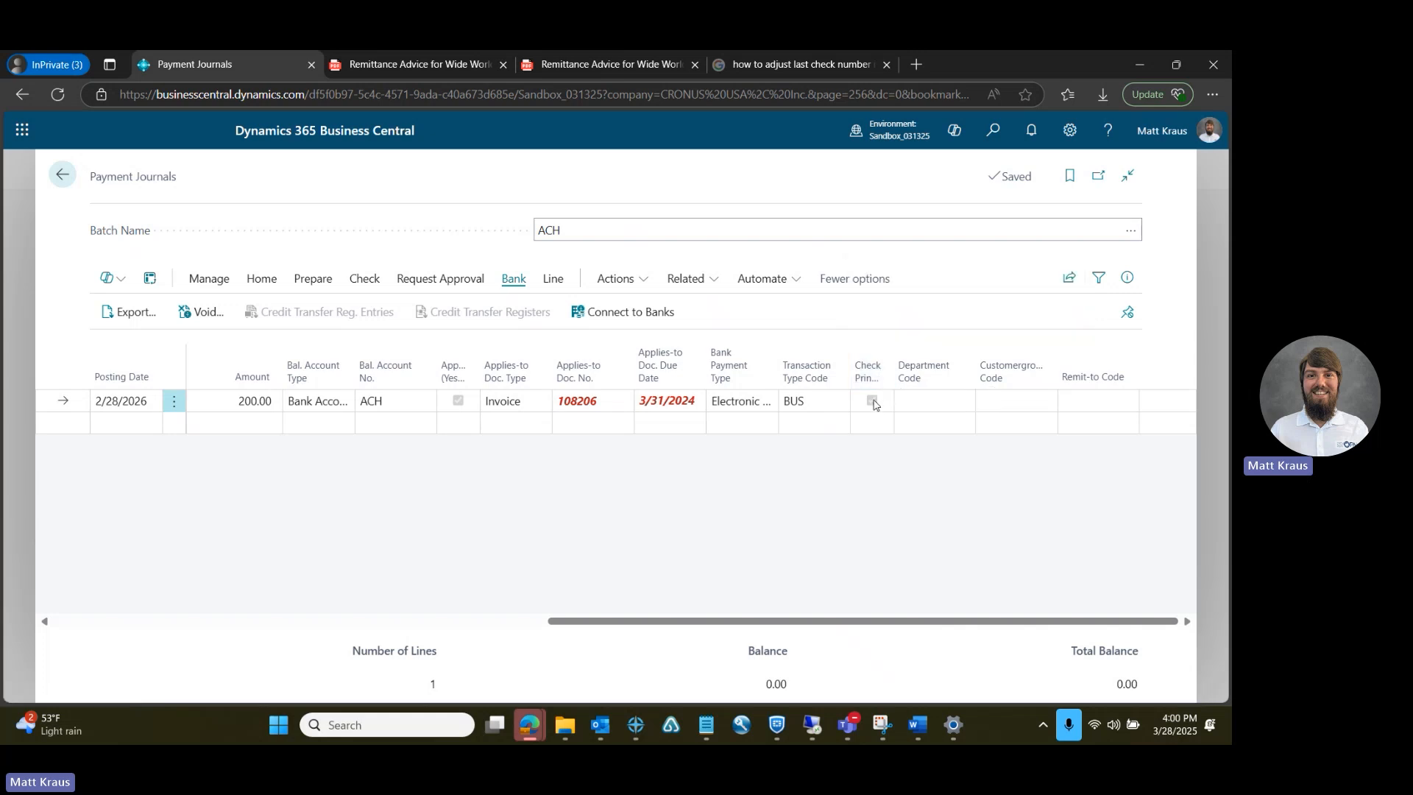
{"action": "left_click", "coordinate": [874, 399]}
Step: Generate the EFT file for bank account ACH with the 200.00 vendor payment included and settlement date 3/28/2025
{"action": "left_click", "coordinate": [622, 279]}
{"action": "mouse_move", "coordinate": [622, 308]}
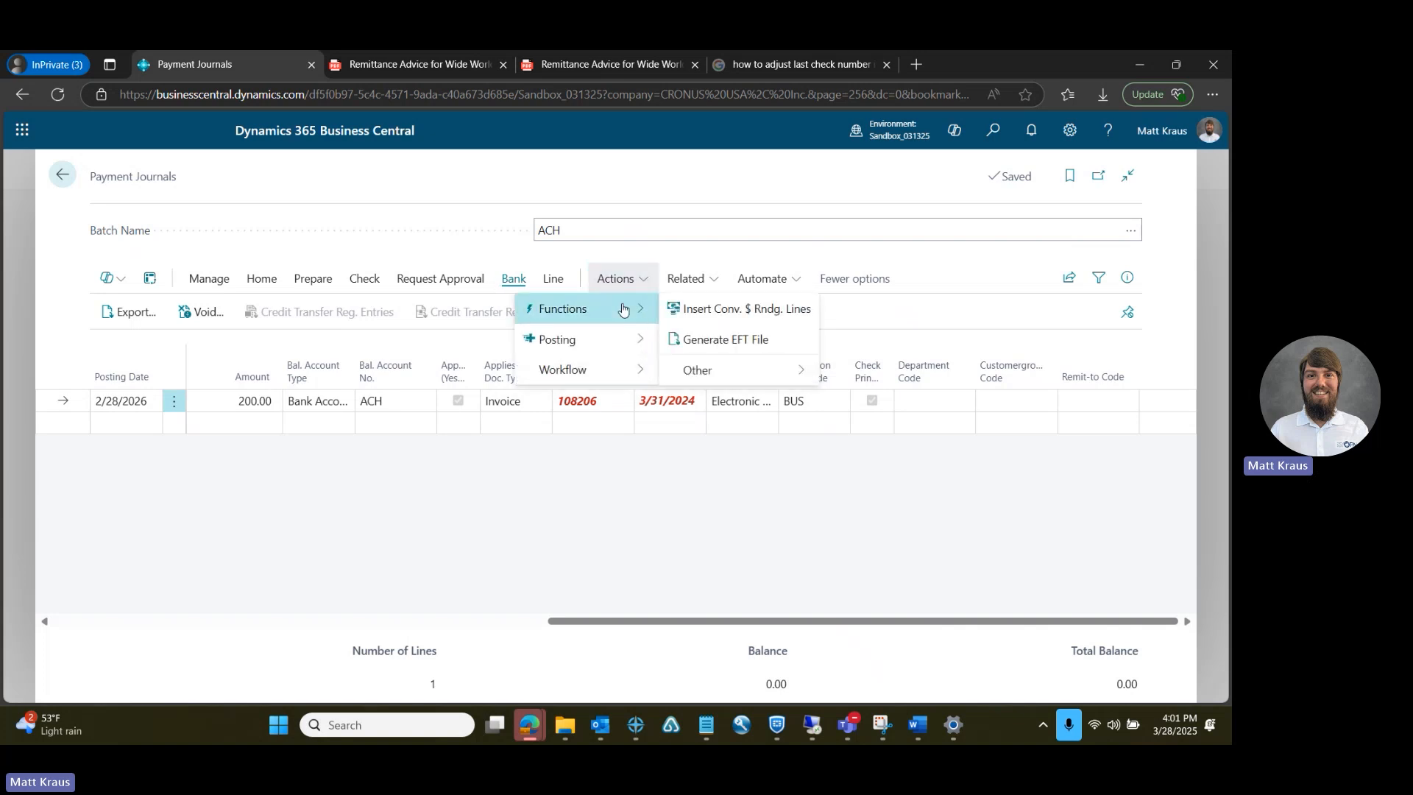
{"action": "left_click", "coordinate": [792, 340]}
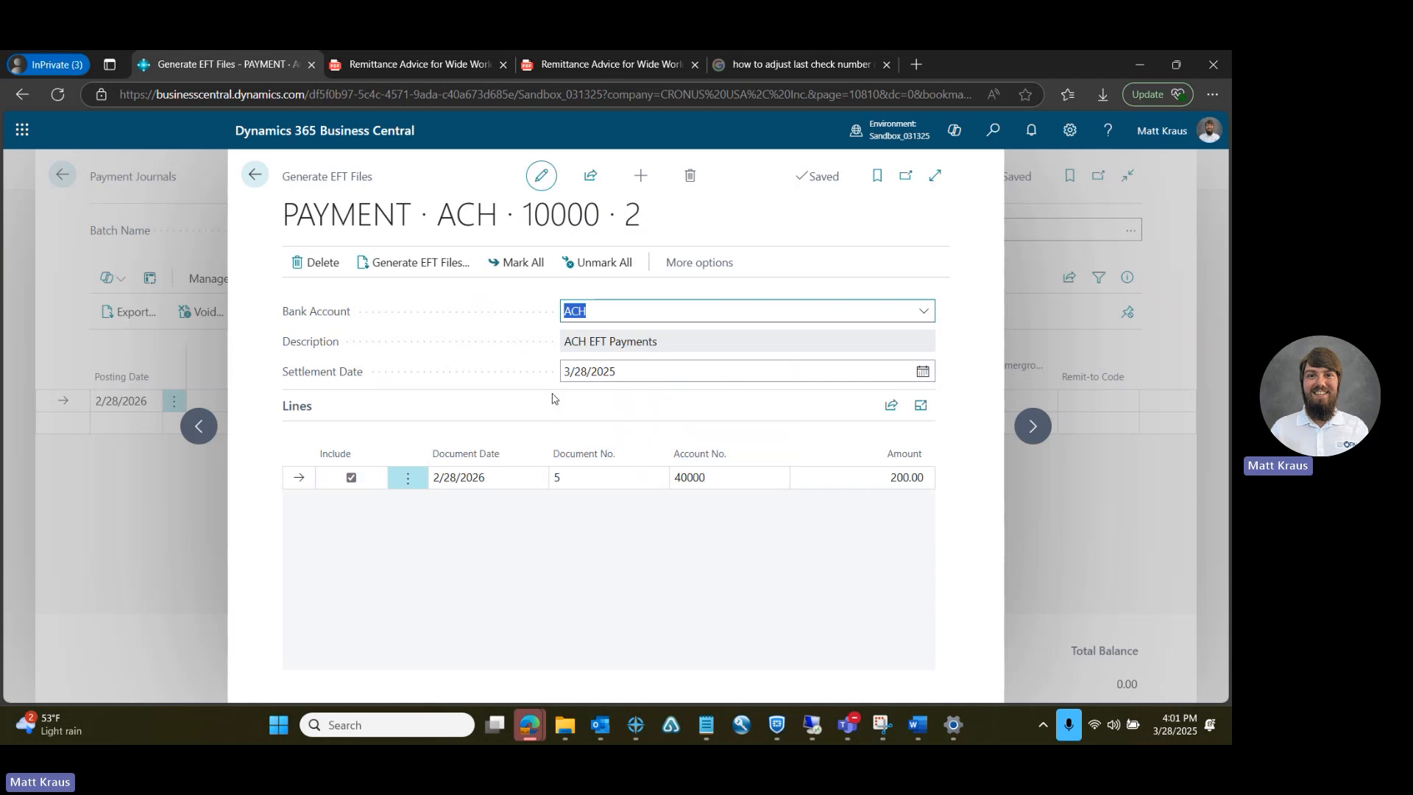
{"action": "left_click", "coordinate": [426, 270]}
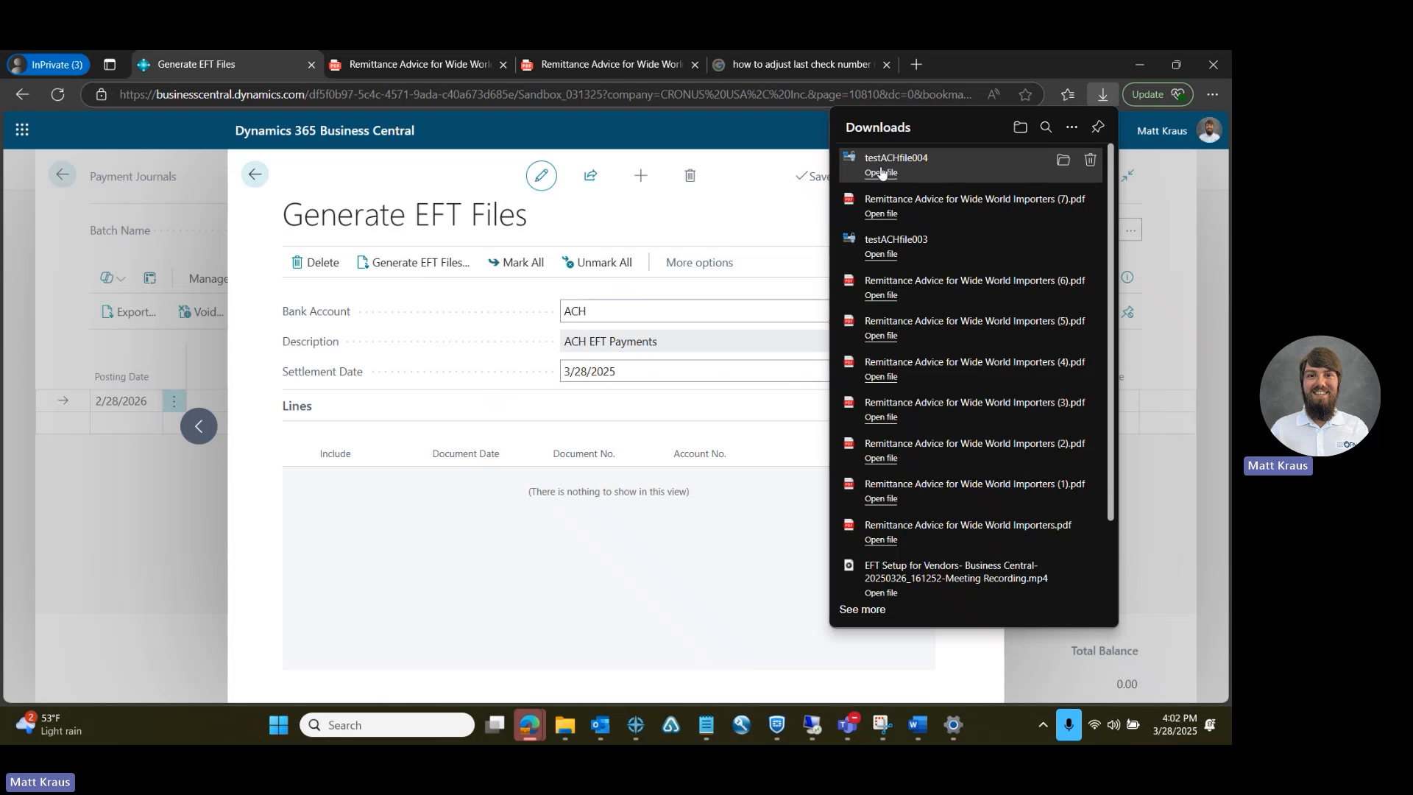
Step: Open the downloaded testACHfile004 to view it, and return to the payment journal
{"action": "left_click", "coordinate": [877, 175]}
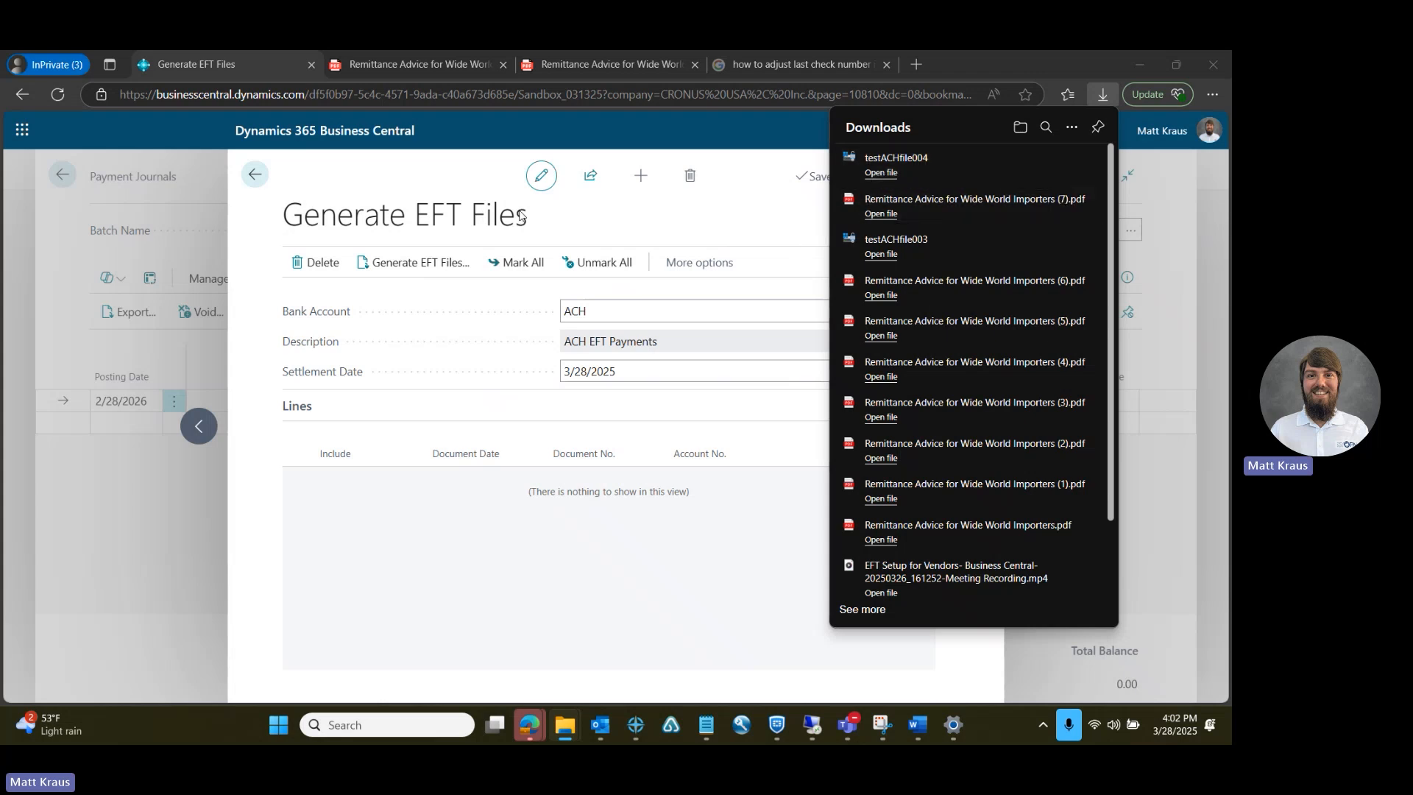
{"action": "left_click", "coordinate": [733, 210]}
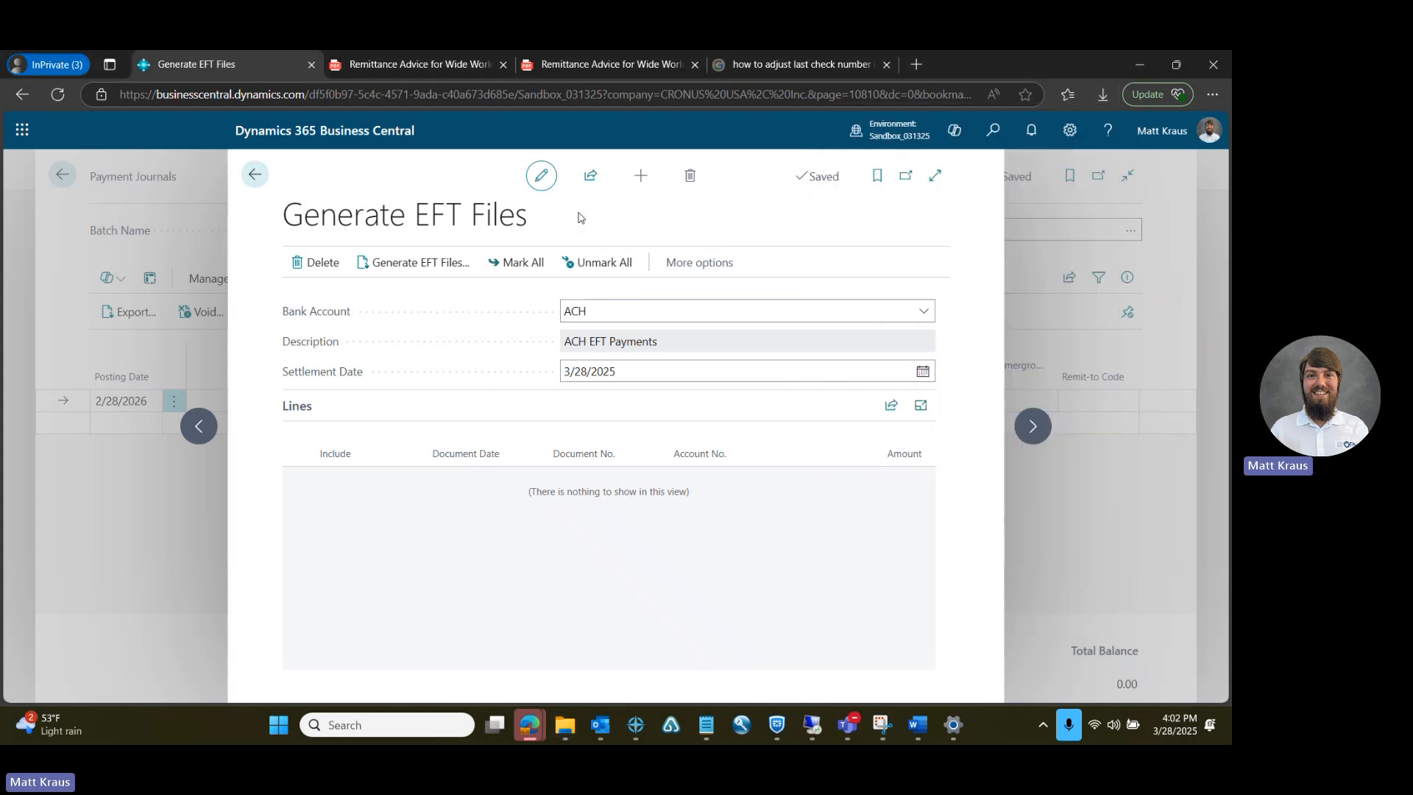
{"action": "left_click", "coordinate": [255, 175]}
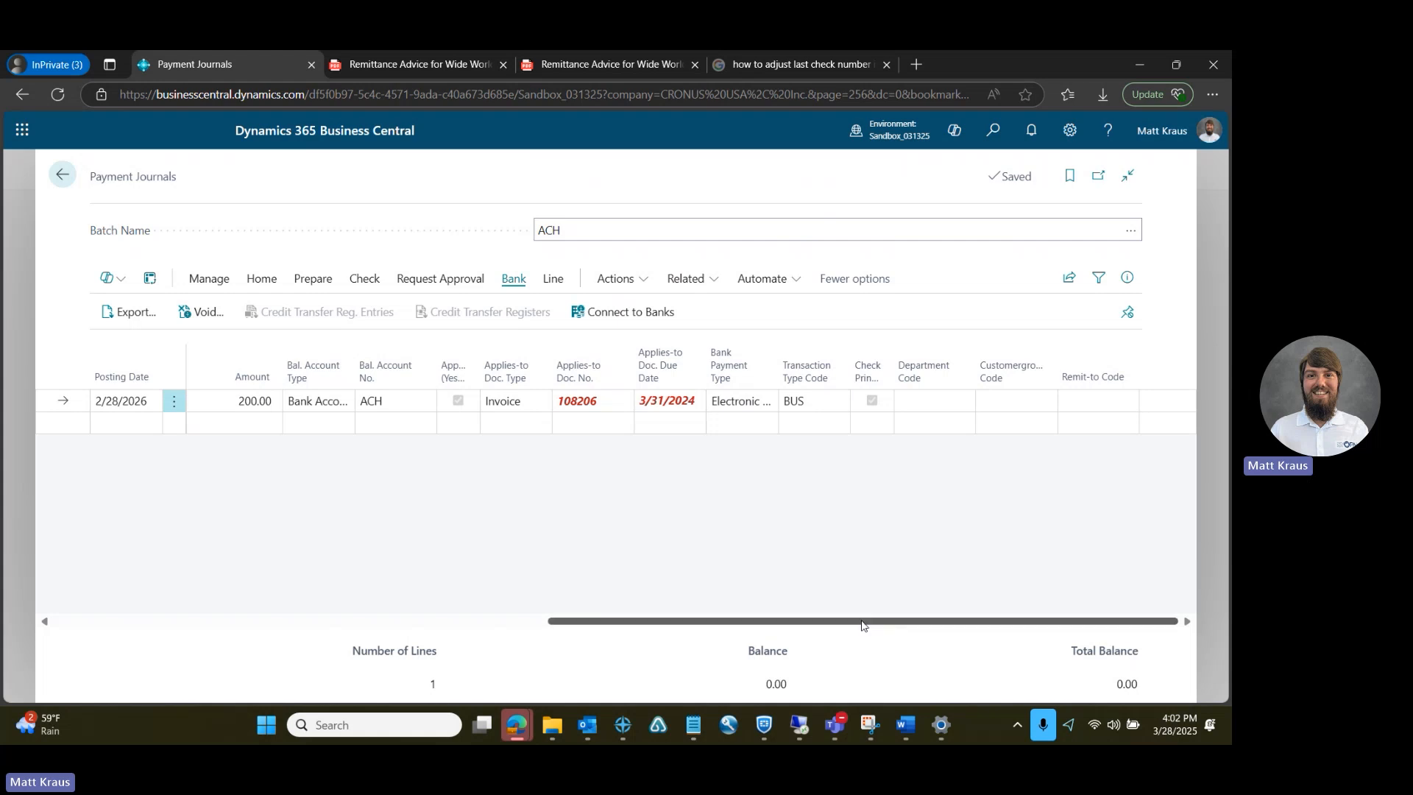
Step: Post the Wide World Importers payment line in the ACH payment journal batch
{"action": "left_click_drag", "start_coordinate": [859, 620], "coordinate": [243, 608]}
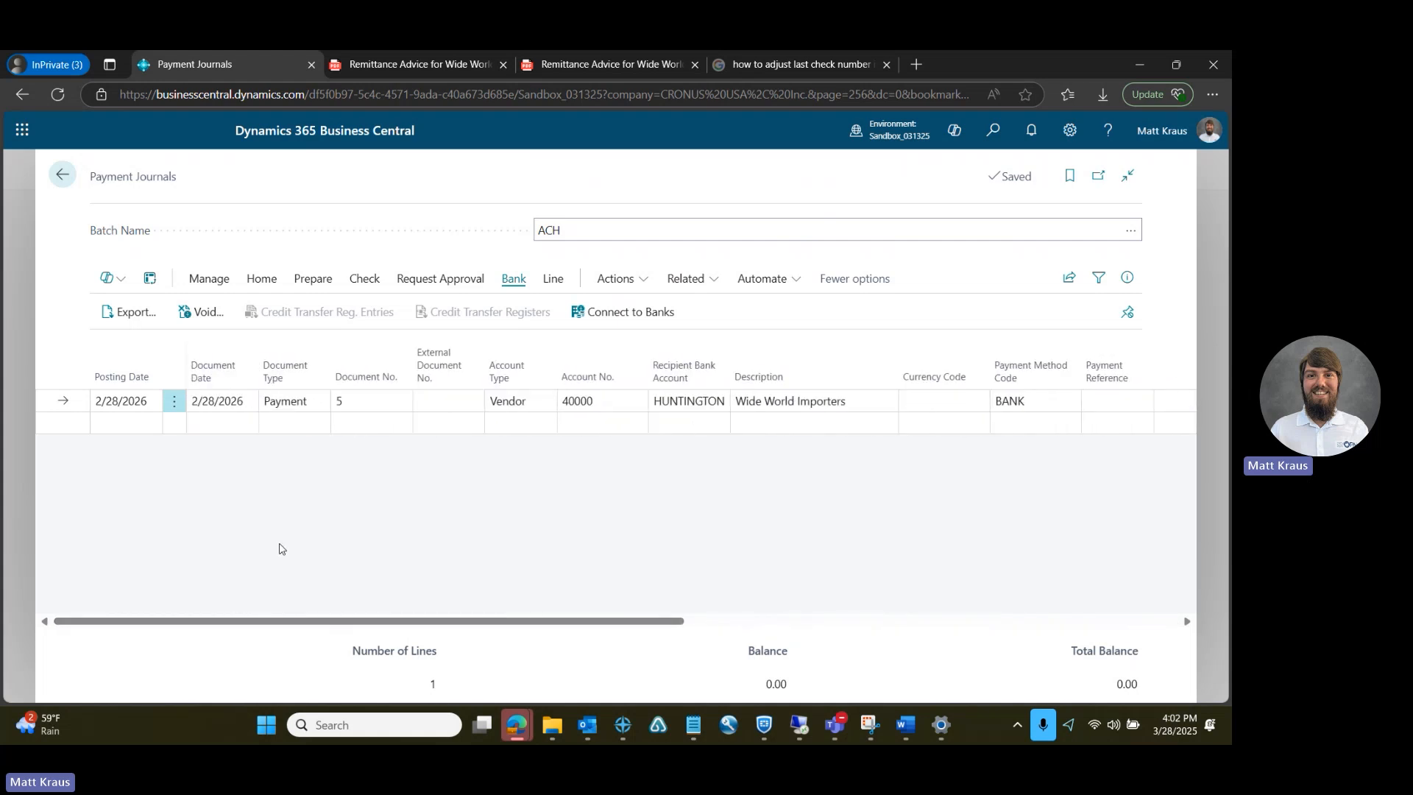
{"action": "left_click", "coordinate": [261, 279]}
{"action": "left_click", "coordinate": [150, 312]}
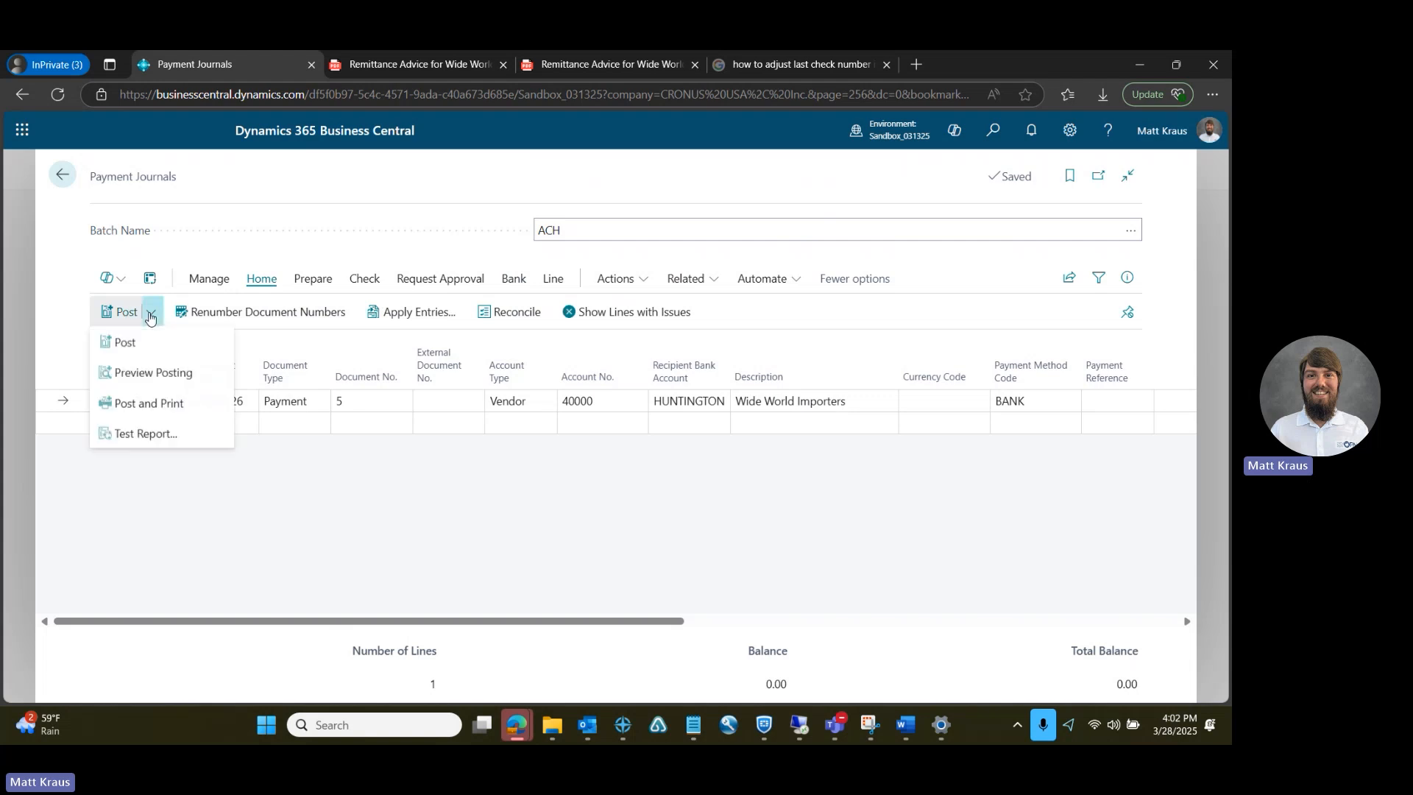
{"action": "left_click", "coordinate": [137, 341]}
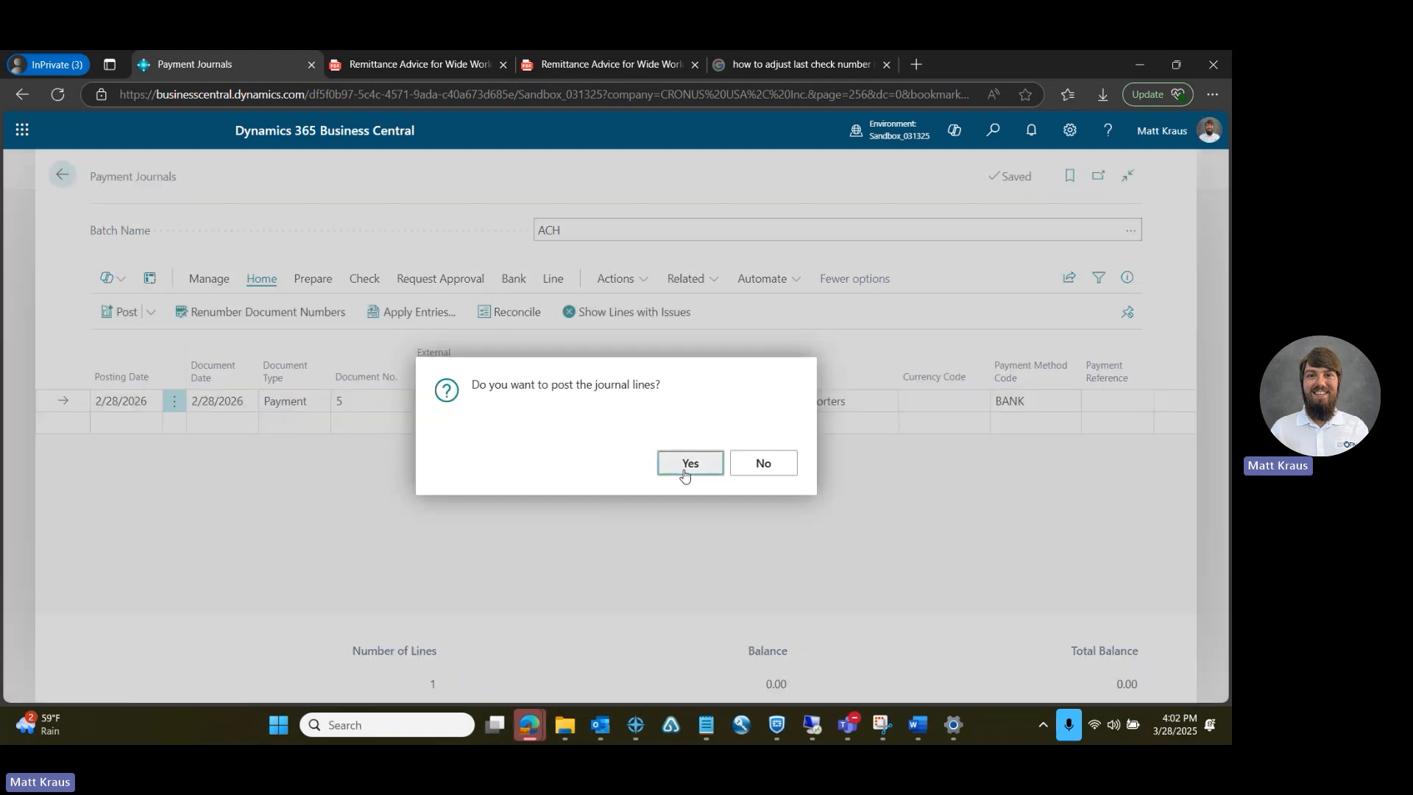
{"action": "left_click", "coordinate": [685, 466]}
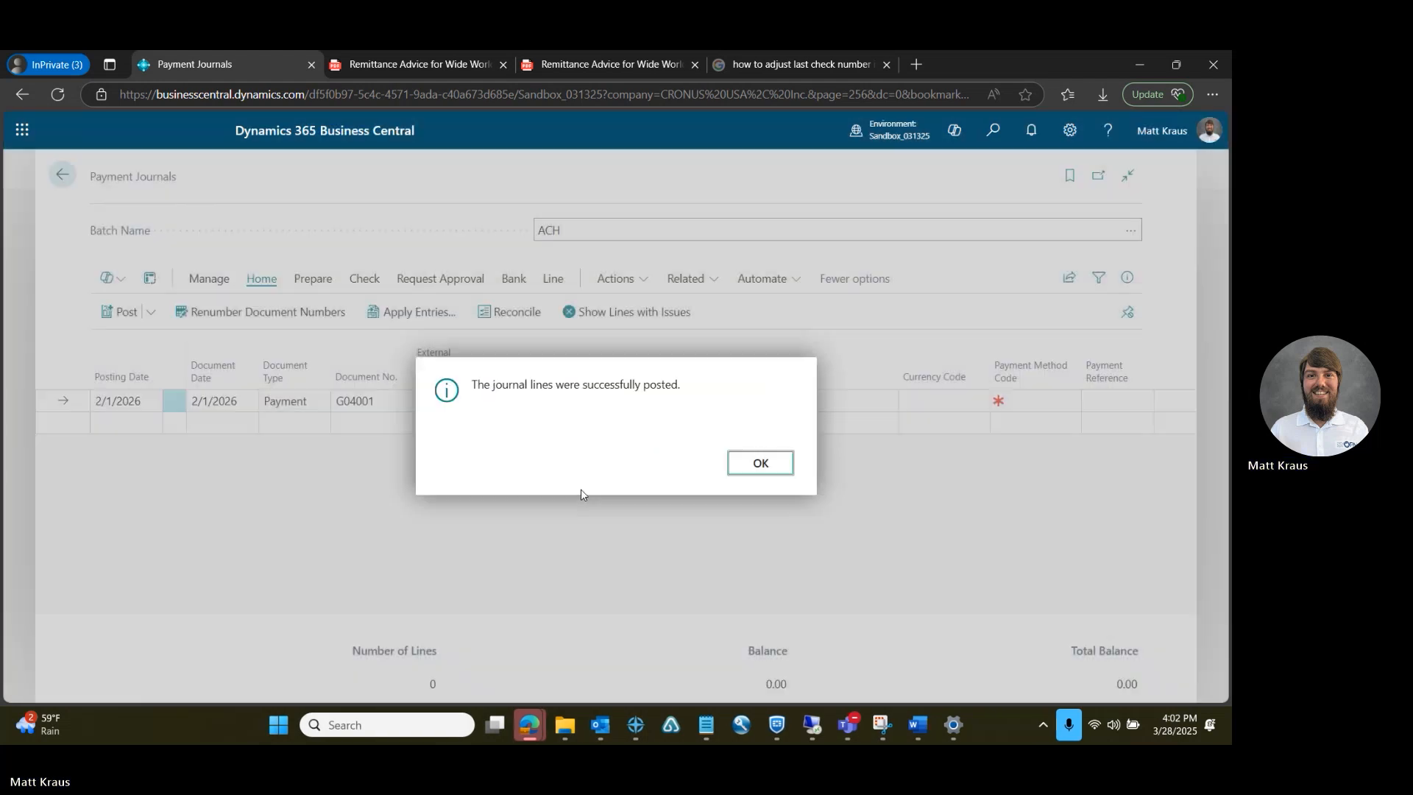
{"action": "left_click", "coordinate": [754, 462]}
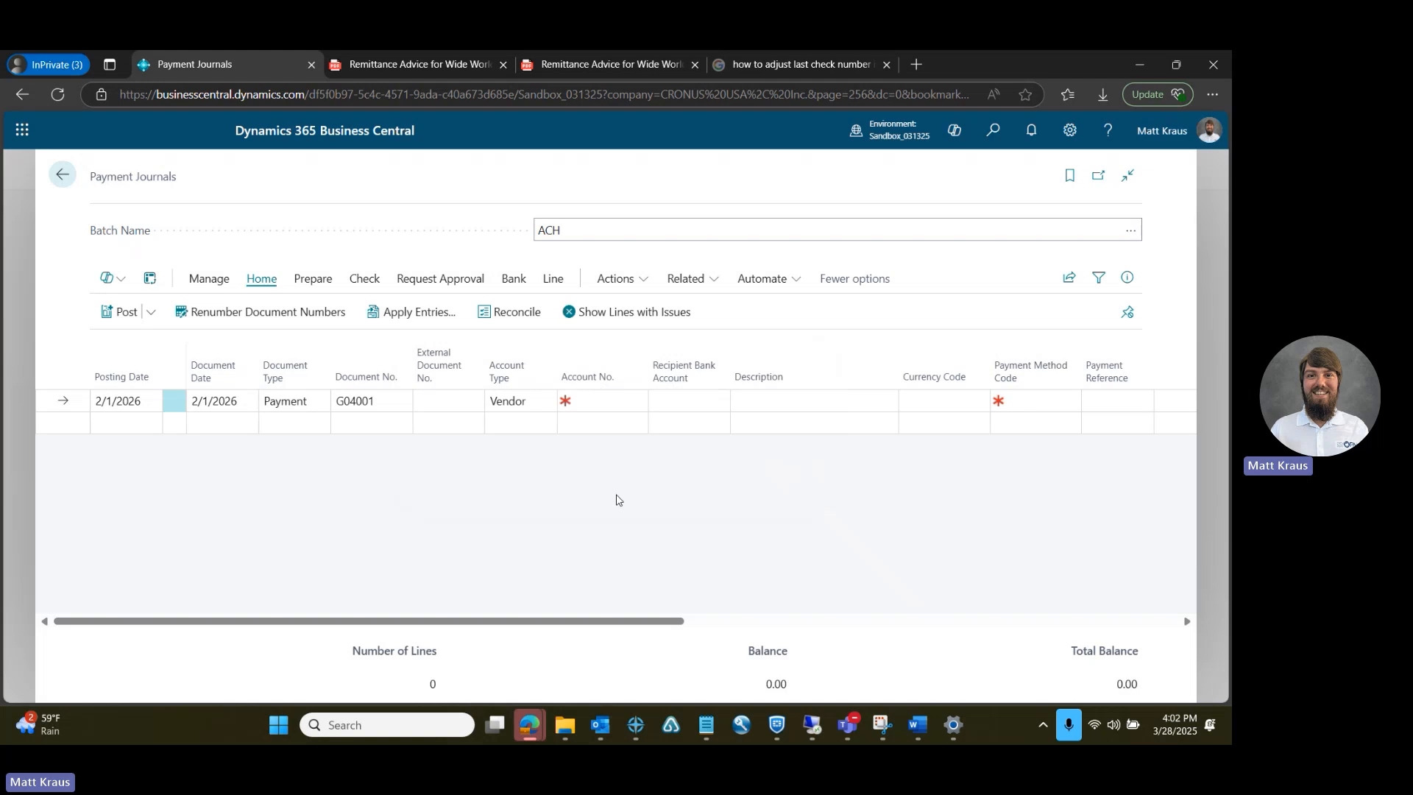